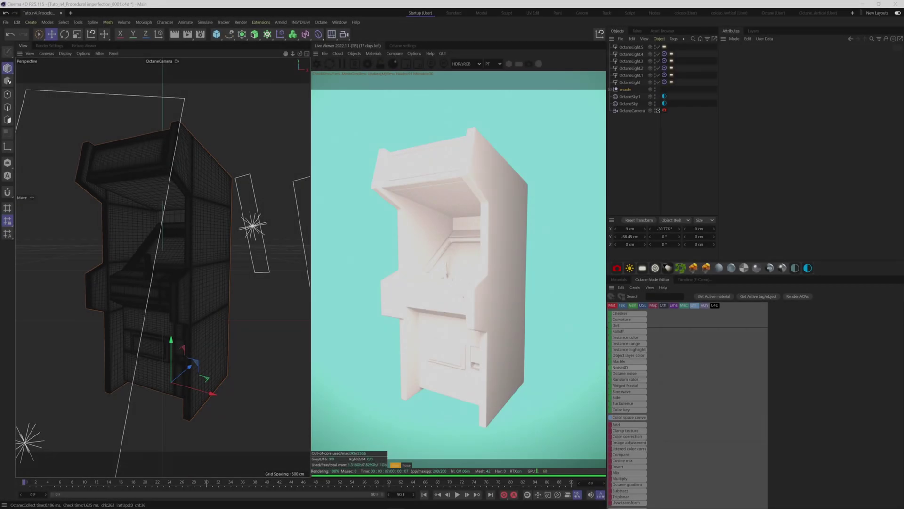
- Check the arcade scene's light and camera layout through the default camera, and return to the OctaneCamera view
key(space)
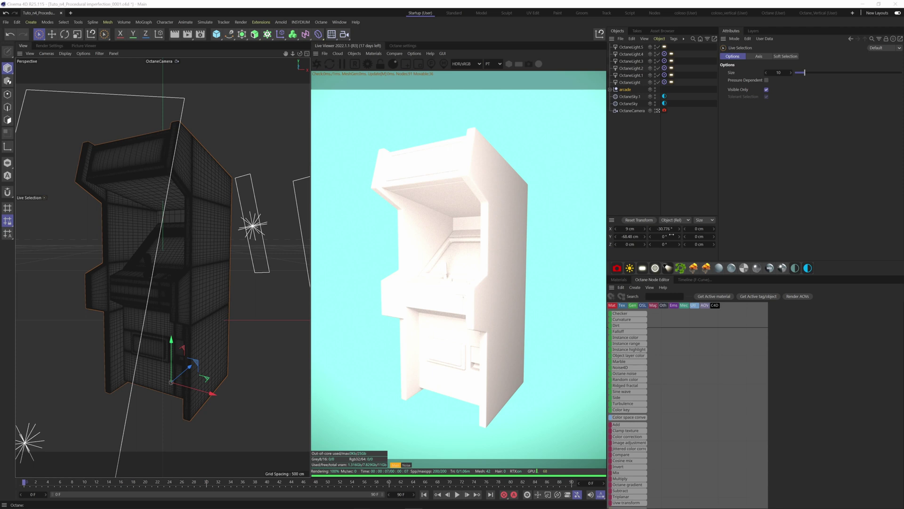
click(618, 280)
click(658, 111)
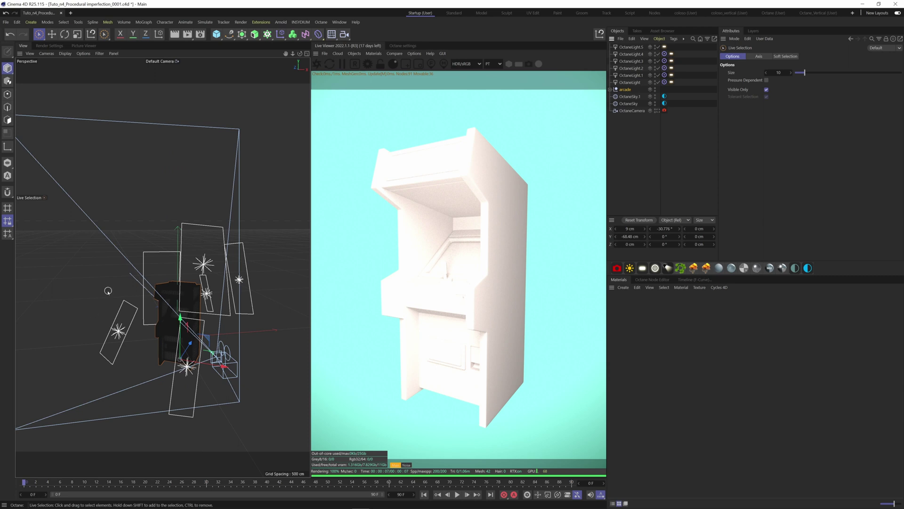
click(658, 110)
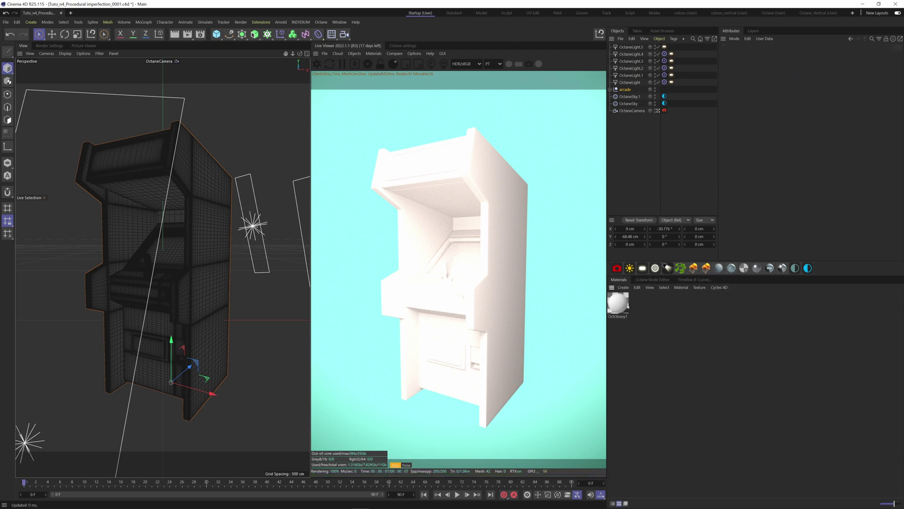
- Set the OctGlossy1 material's diffuse color value to 13% and apply the material to the arcade object
click(618, 302)
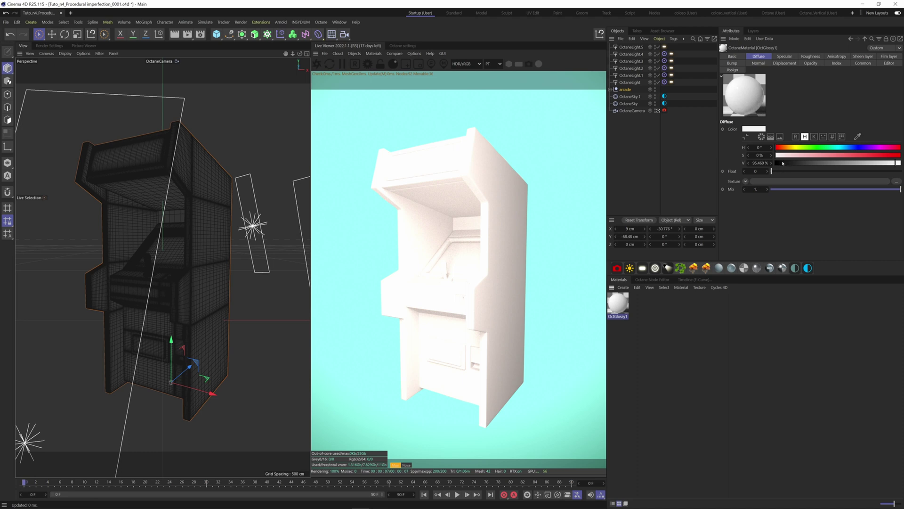
drag(783, 163, 790, 163)
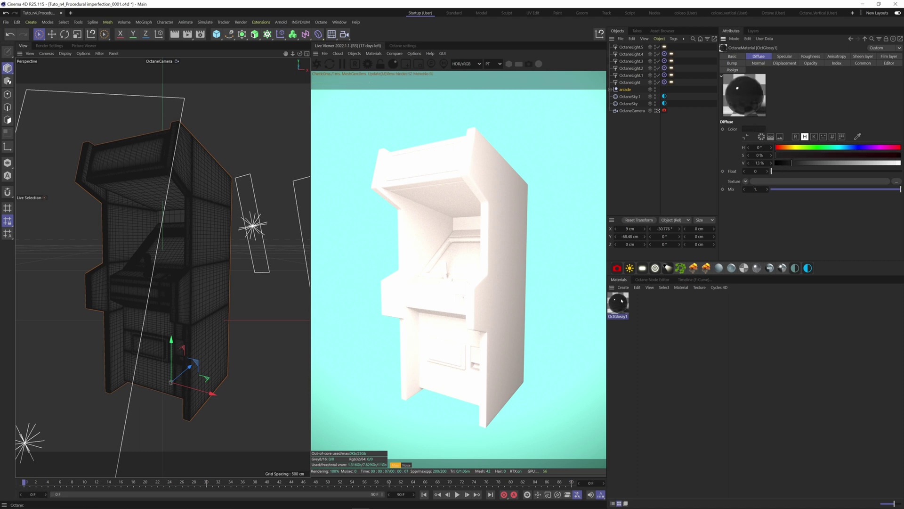
drag(629, 92, 629, 90)
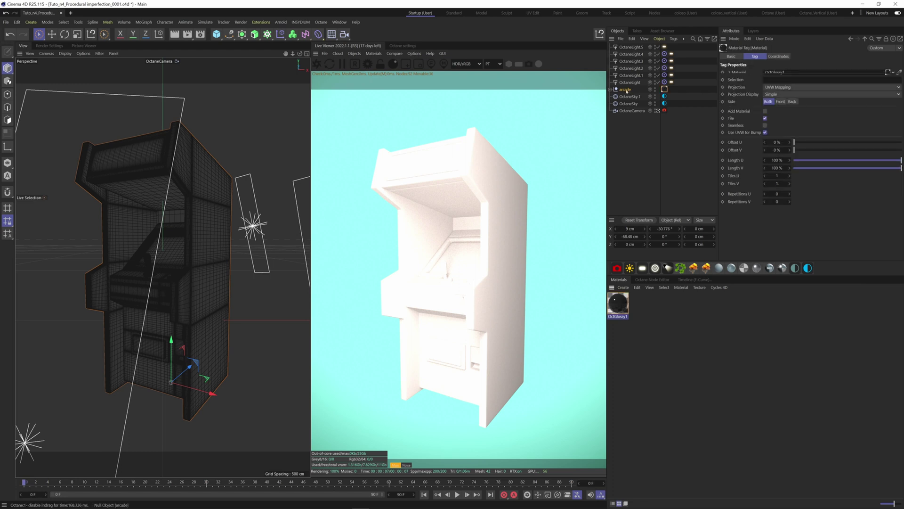
- Load OctGlossy1 in the Octane Node Editor, connect an Octane noise node to its Roughness, and solo the noise
click(654, 280)
click(704, 296)
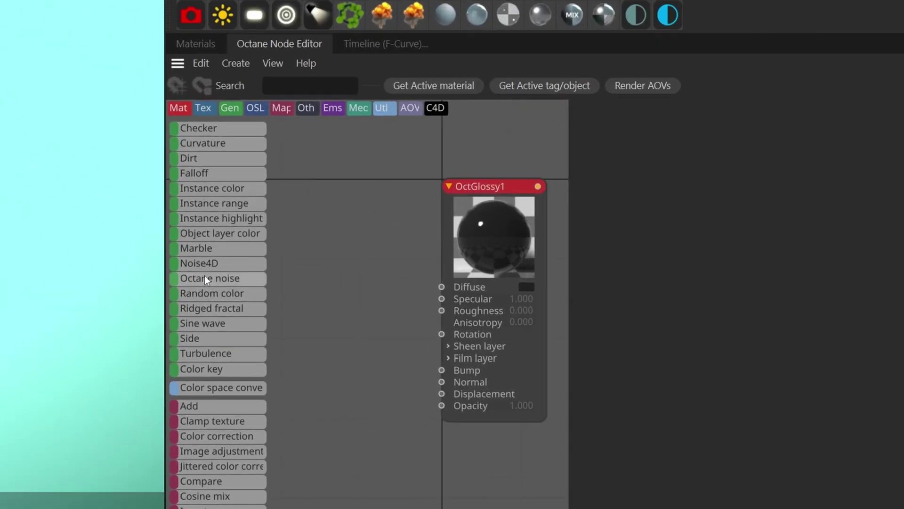
drag(453, 309, 443, 310)
drag(376, 326, 340, 236)
right_click(341, 235)
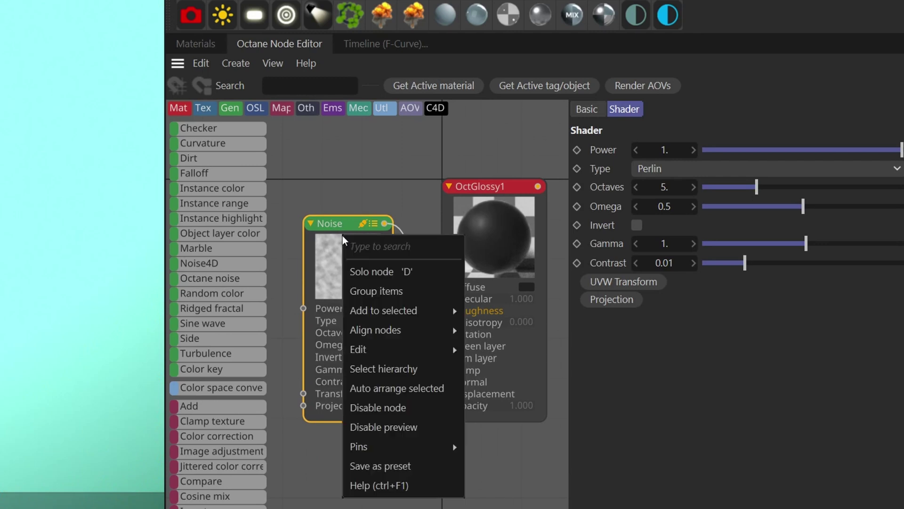
click(368, 274)
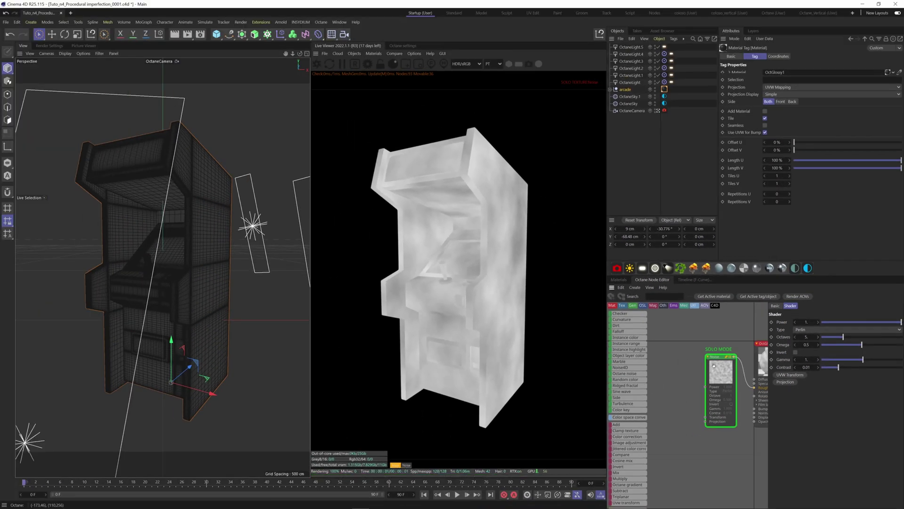
- Add Transform and Texture Projection nodes to the noise, separate them in the graph, and set the texture projection to Box
click(790, 375)
click(784, 381)
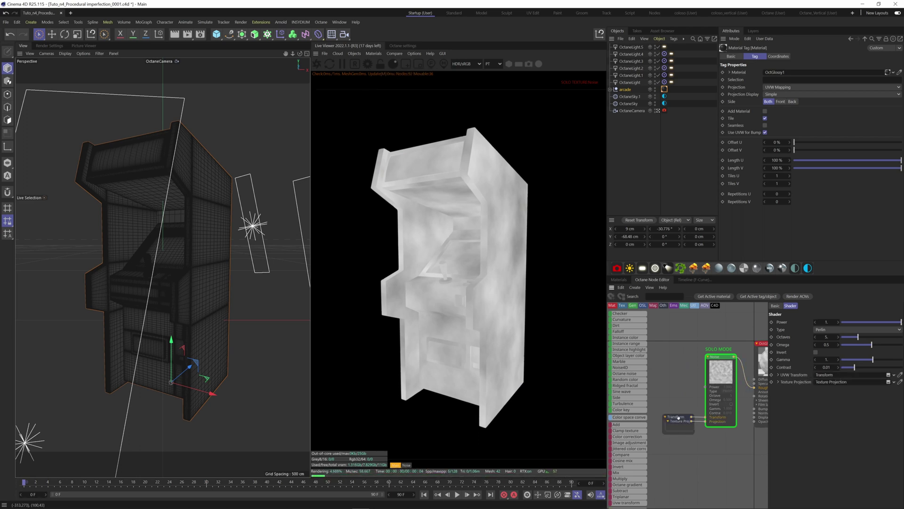
drag(676, 416, 666, 372)
click(678, 420)
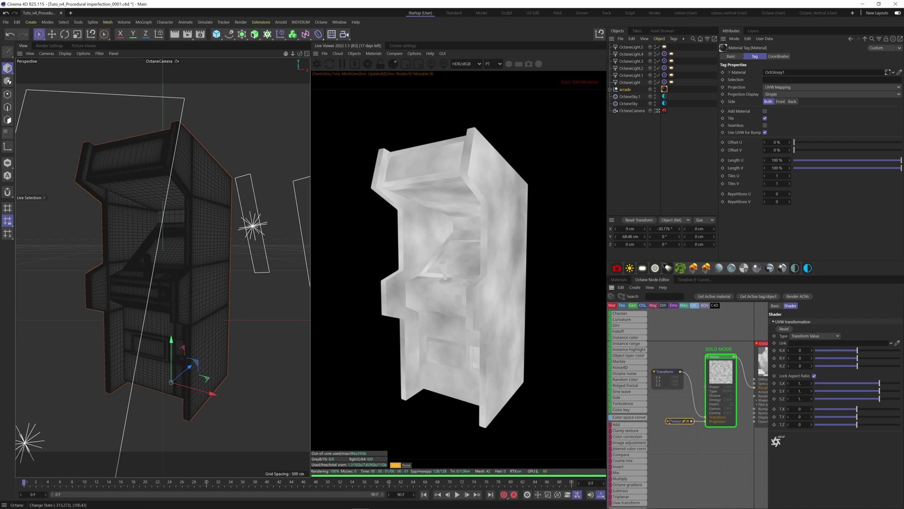
click(825, 322)
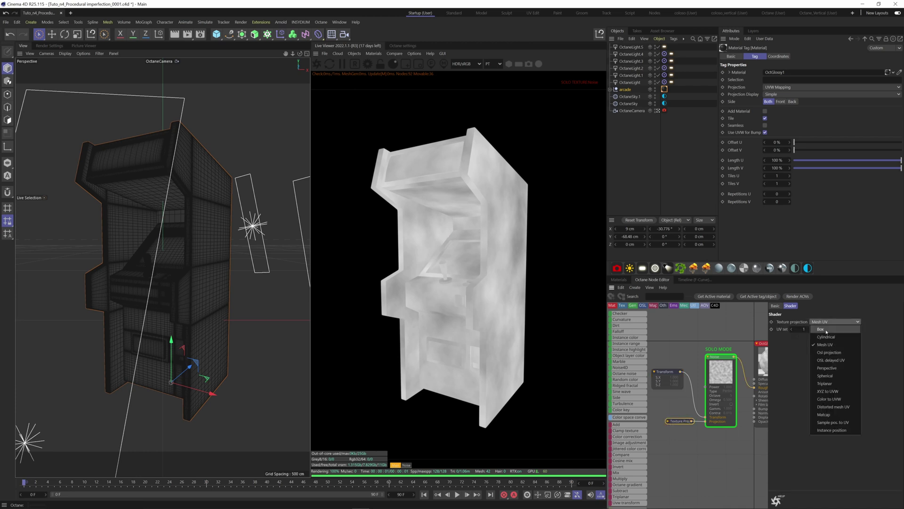
click(826, 331)
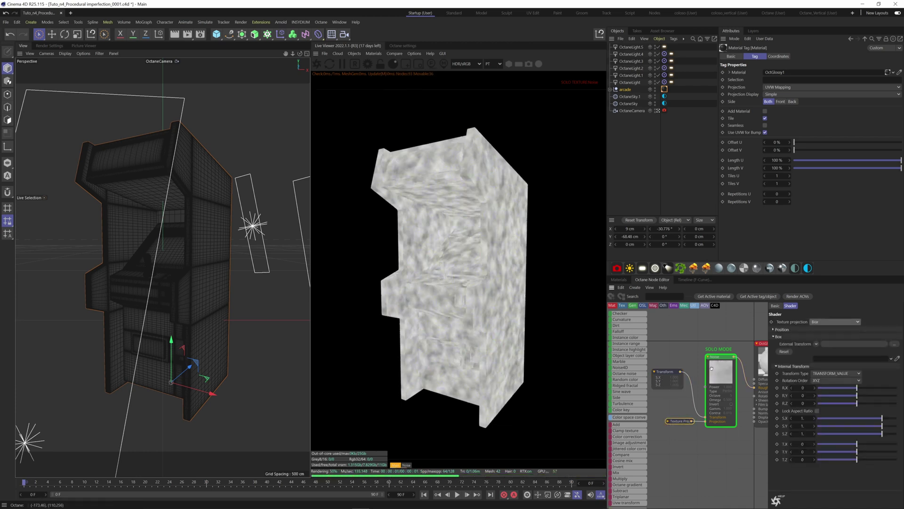
- Set the noise to 11 octaves, omega about 0.95 and contrast about 4.8, and disable its solo preview
click(711, 369)
drag(855, 368, 882, 338)
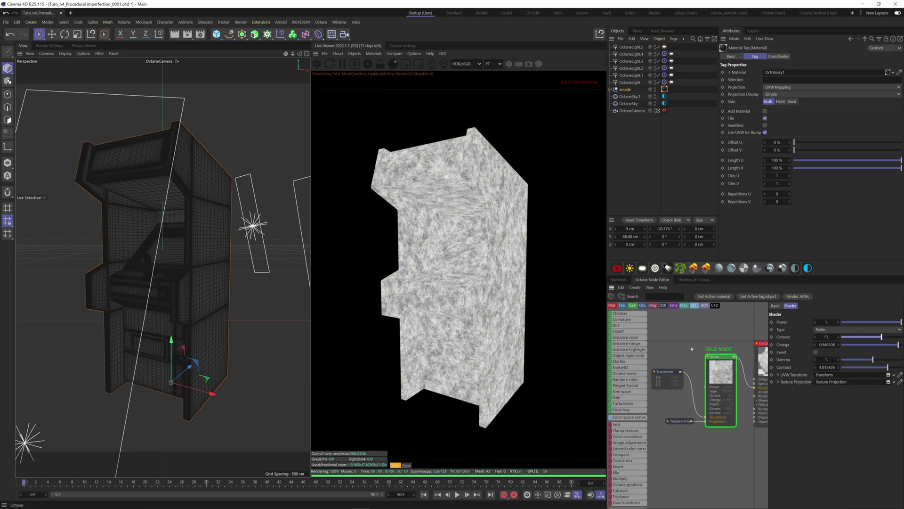
right_click(715, 367)
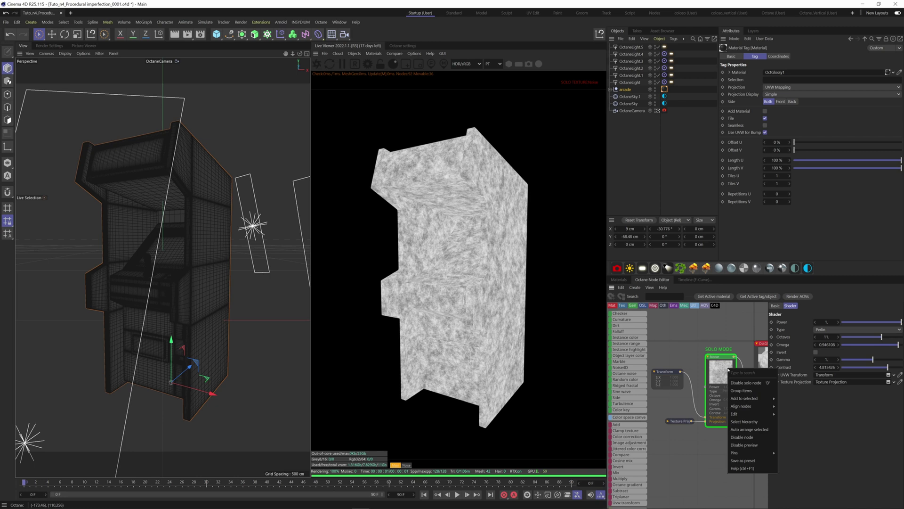
click(749, 382)
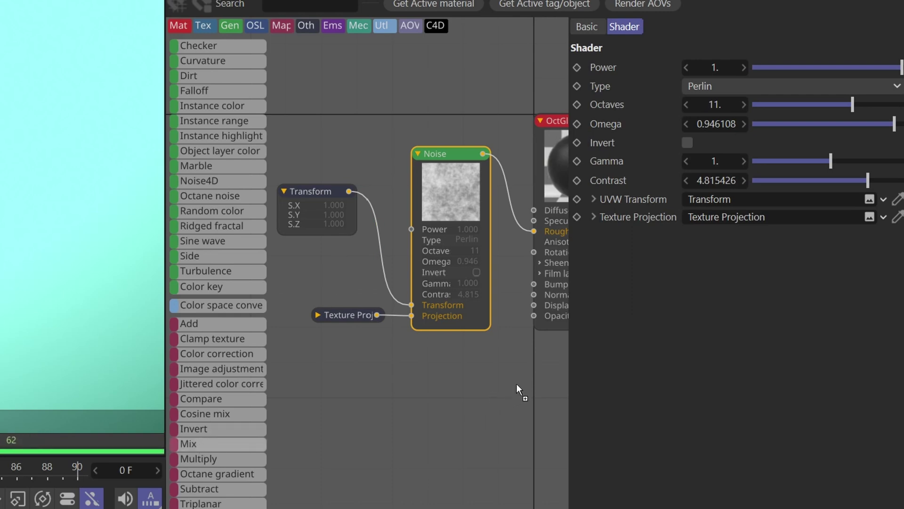
- Add a Mix texture node between the noise and the material, and connect the noise to its Texture1 input
drag(516, 383, 516, 383)
scroll(401, 382, down, 3)
drag(360, 209, 457, 355)
drag(438, 339, 366, 267)
drag(490, 390, 423, 308)
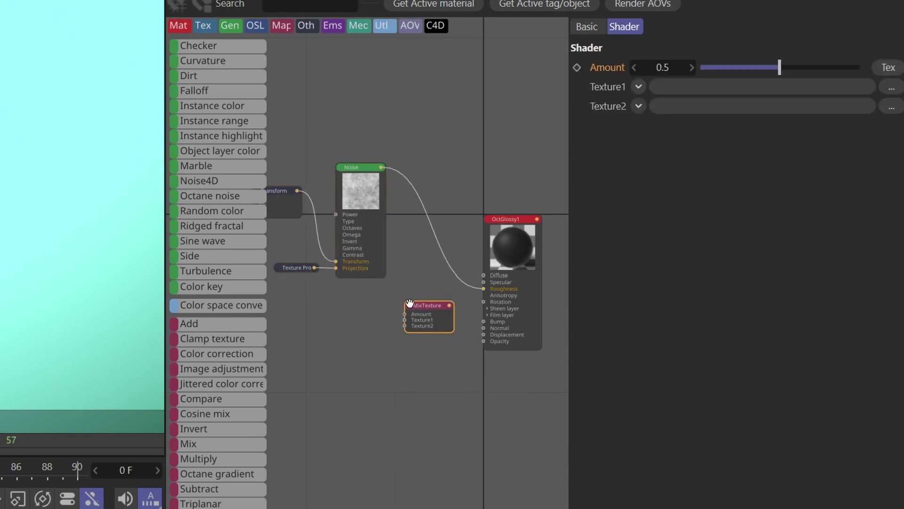
drag(382, 169, 440, 131)
click(425, 307)
drag(505, 231, 541, 202)
middle_drag(323, 116, 378, 125)
- Duplicate the Noise node with its Transform and Texture Projection nodes, and connect the copy to the MixTexture's Texture2 input
drag(345, 125, 430, 307)
ctrl+drag(415, 219, 417, 356)
drag(440, 317, 476, 159)
middle_drag(484, 311, 377, 272)
- Connect the MixTexture output to OctGlossy1's Roughness and arrange the mix and noise nodes neatly
click(515, 162)
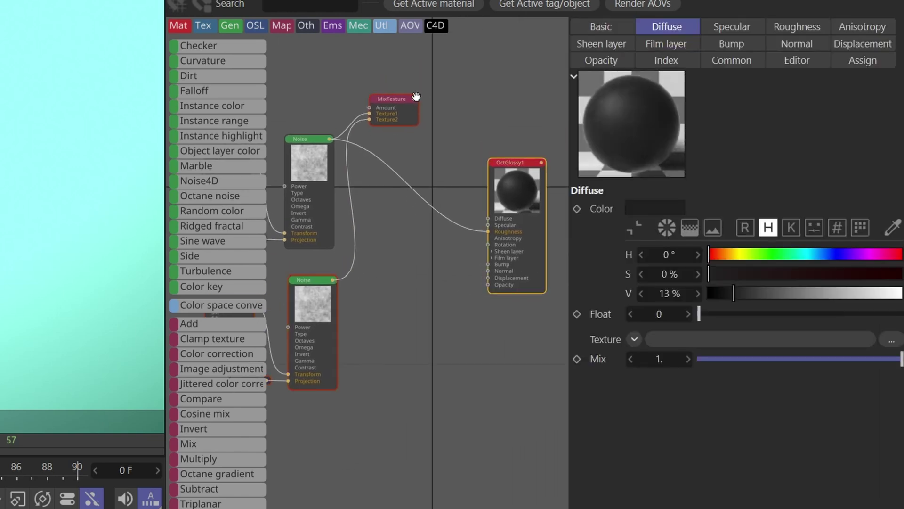
mouse_move(414, 102)
mouse_down()
mouse_move(440, 143)
mouse_move(440, 185)
mouse_move(467, 229)
mouse_move(490, 232)
mouse_up()
middle_drag(405, 193, 473, 209)
scroll(421, 222, down, 2)
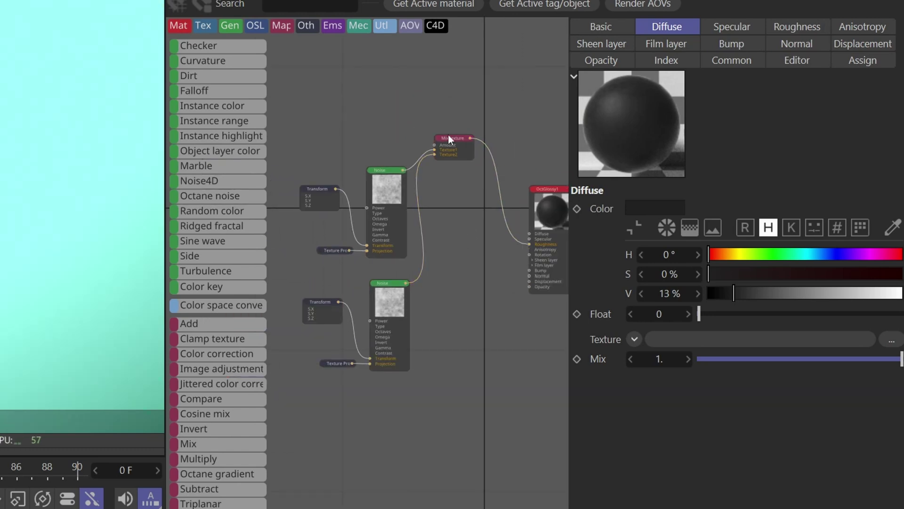
drag(300, 71, 460, 410)
drag(445, 146, 482, 196)
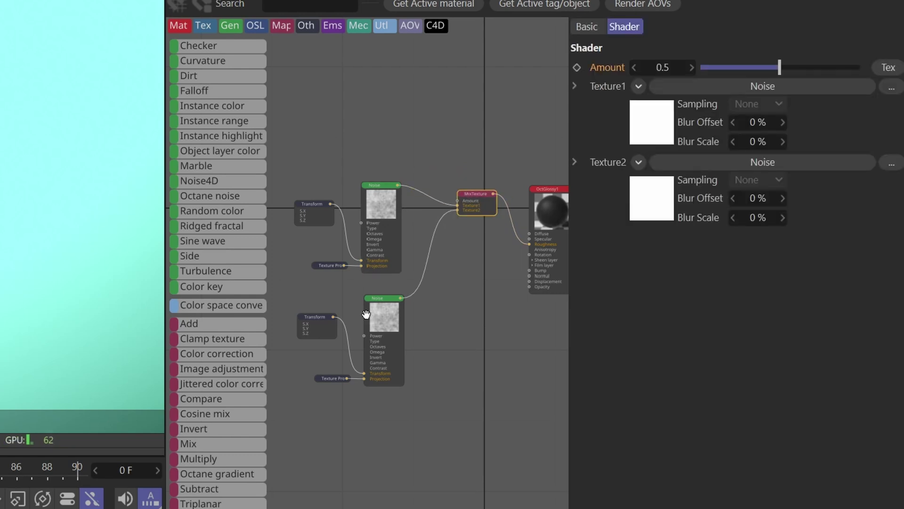
- Raise the duplicated noise's transform scale uniformly to about 2.26 and solo the MixTexture node
click(314, 325)
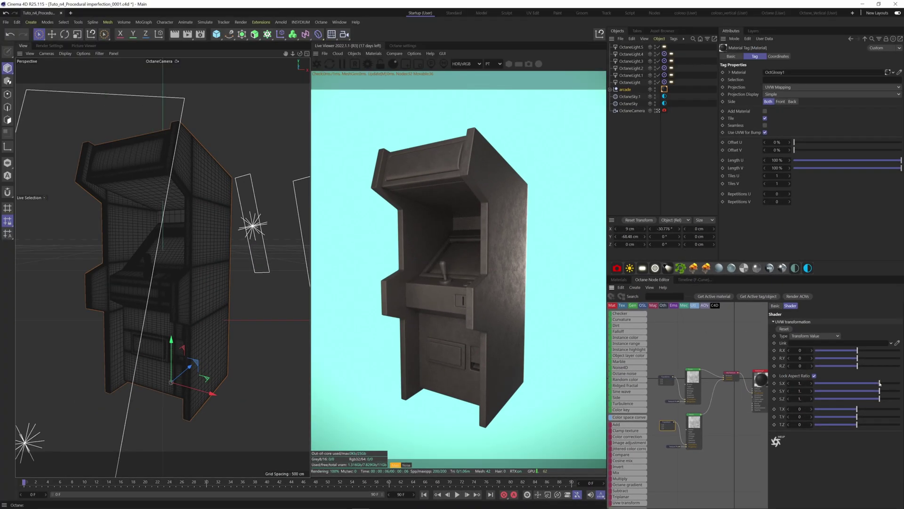
drag(858, 277, 870, 276)
drag(886, 384, 886, 383)
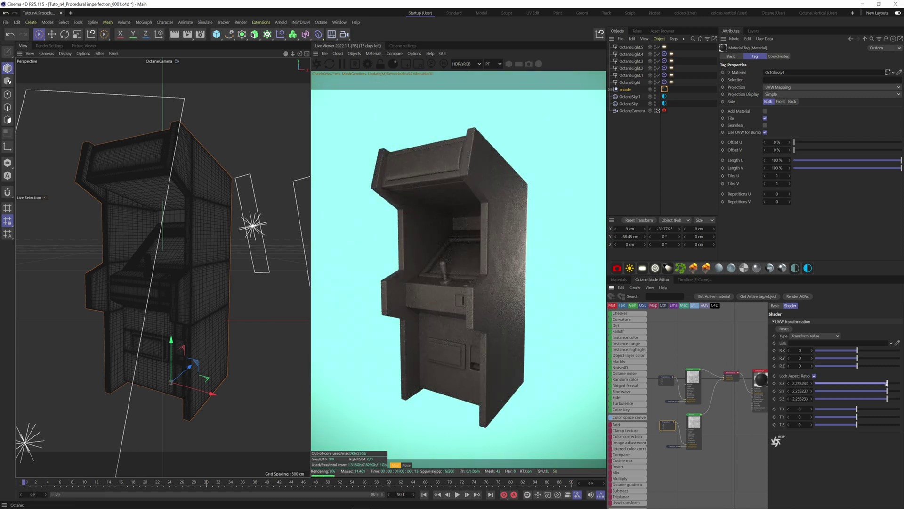
click(730, 374)
right_click(731, 373)
click(744, 387)
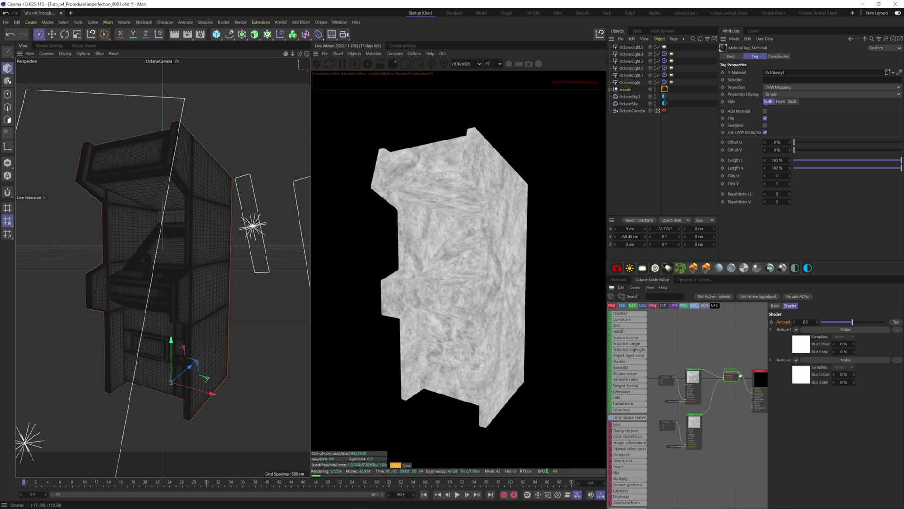
- Increase the duplicated noise's transform scale to about 3.75 and compare the transform and projection settings of both noises
click(666, 425)
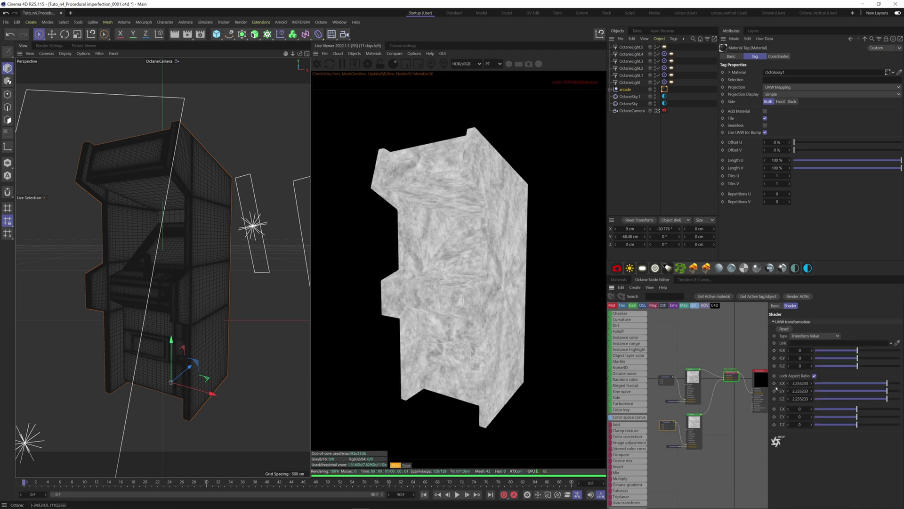
drag(884, 383, 891, 384)
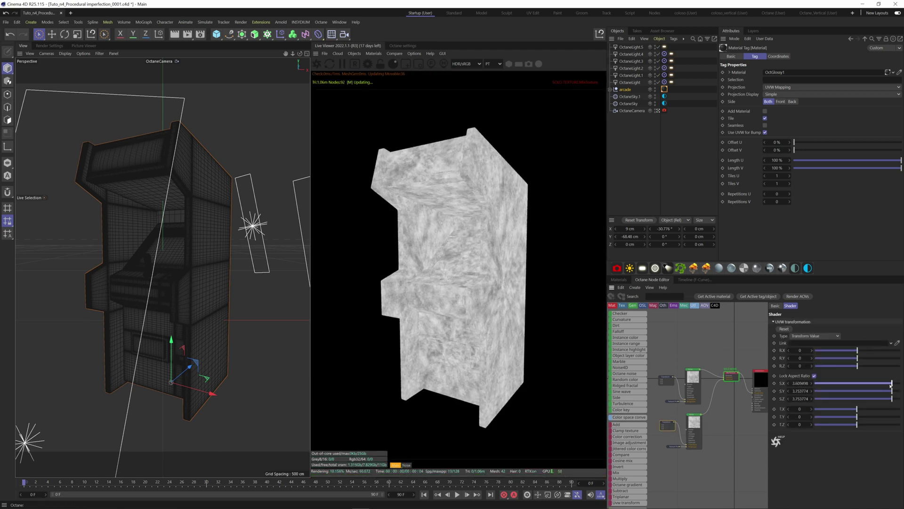
click(672, 446)
click(671, 446)
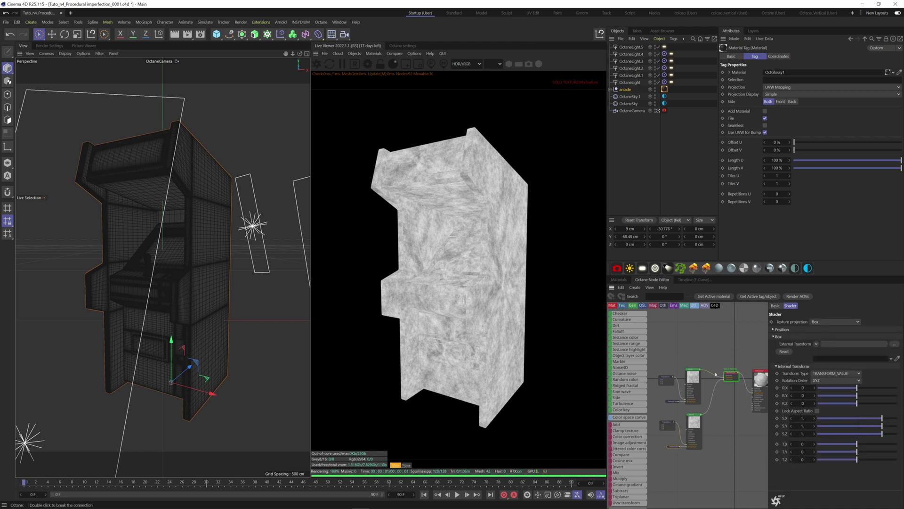
click(670, 381)
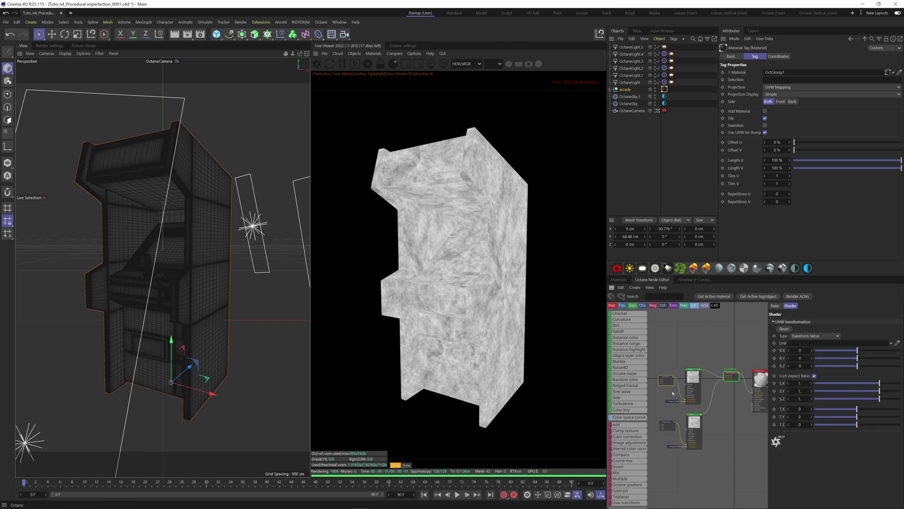
click(672, 401)
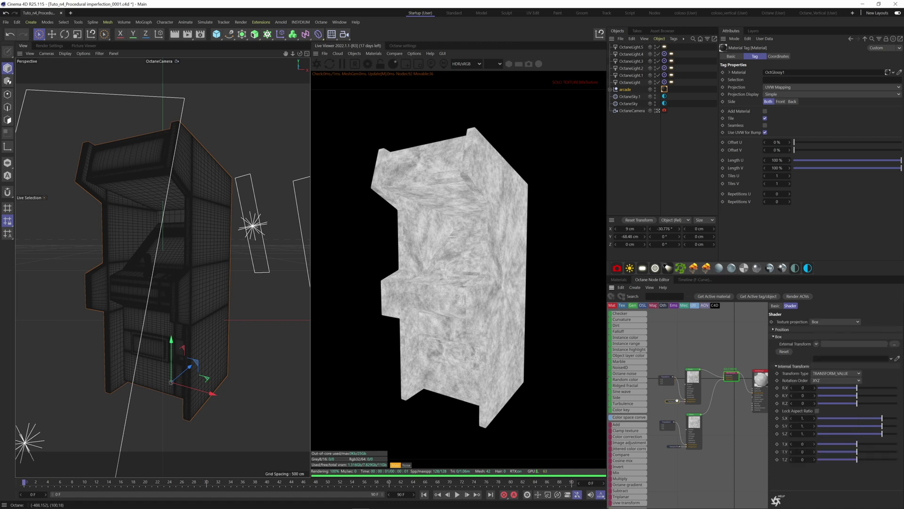
- Try the MixTexture amount at its maximum, and set it back to 0.5
click(733, 373)
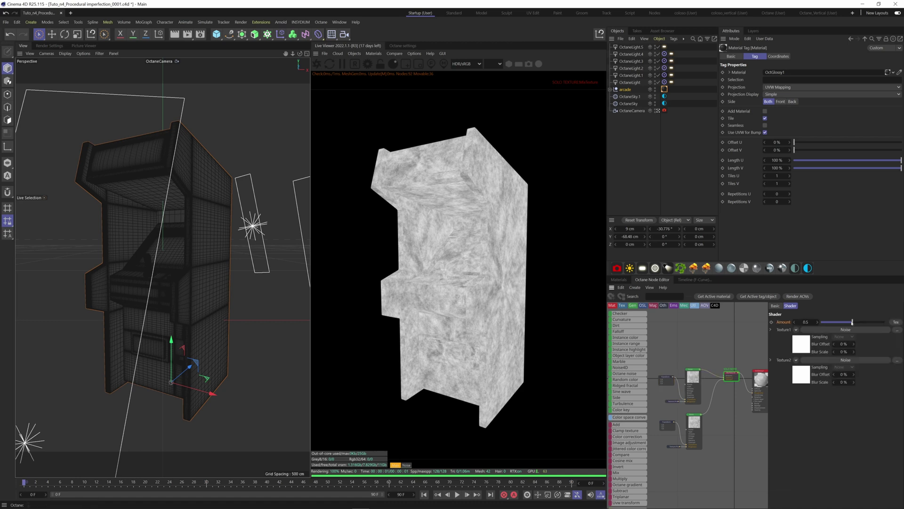
drag(850, 323, 884, 323)
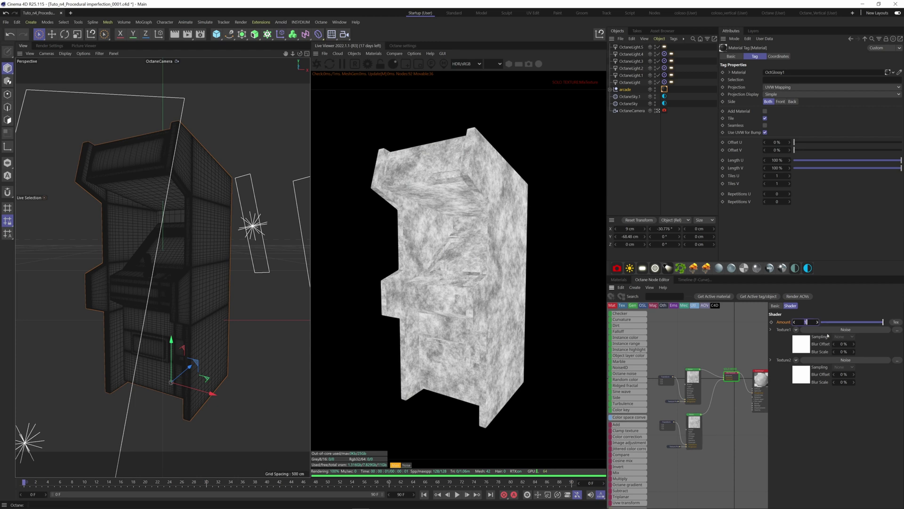
text(0.5)
key(Return)
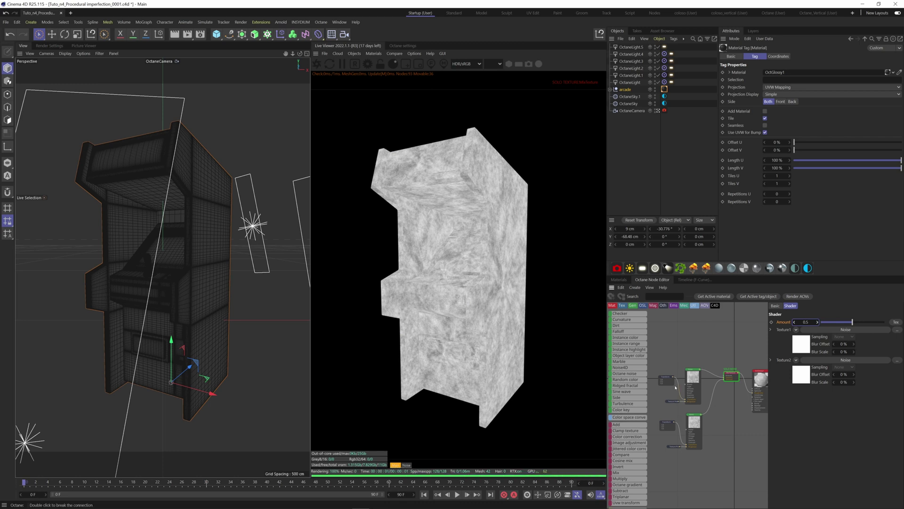
- Duplicate the noise group once more, place it above the others, and connect its Noise node to the MixTexture's Amount input
drag(700, 362, 679, 331)
scroll(692, 330, up, 2)
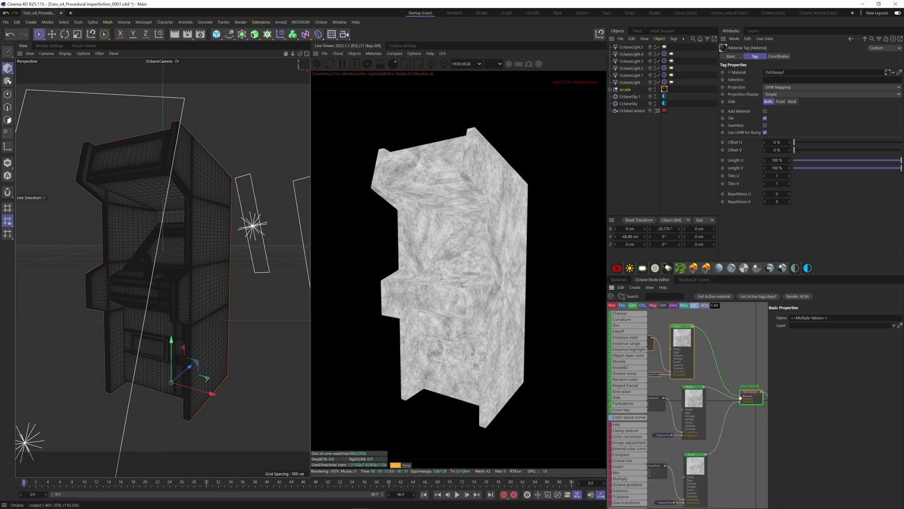
scroll(741, 359, down, 1)
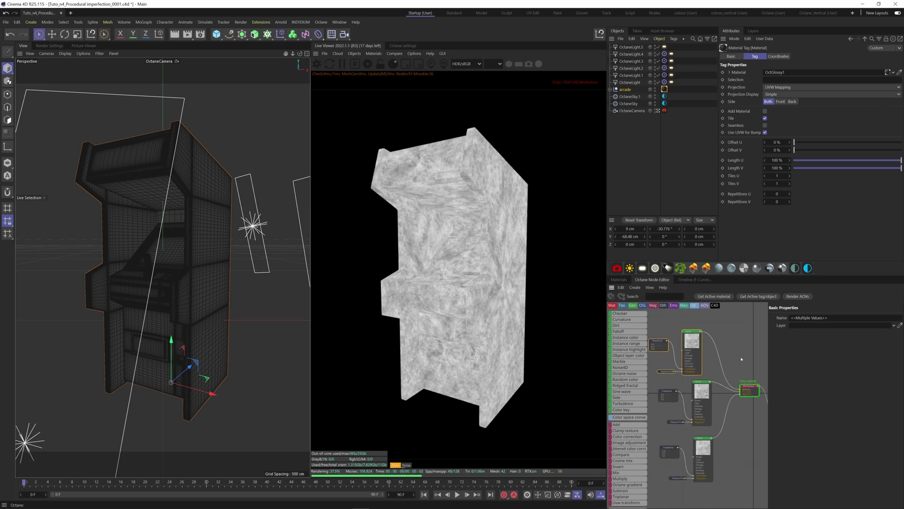
- Disable solo on the MixTexture node and solo the uppermost Noise node instead
right_click(746, 388)
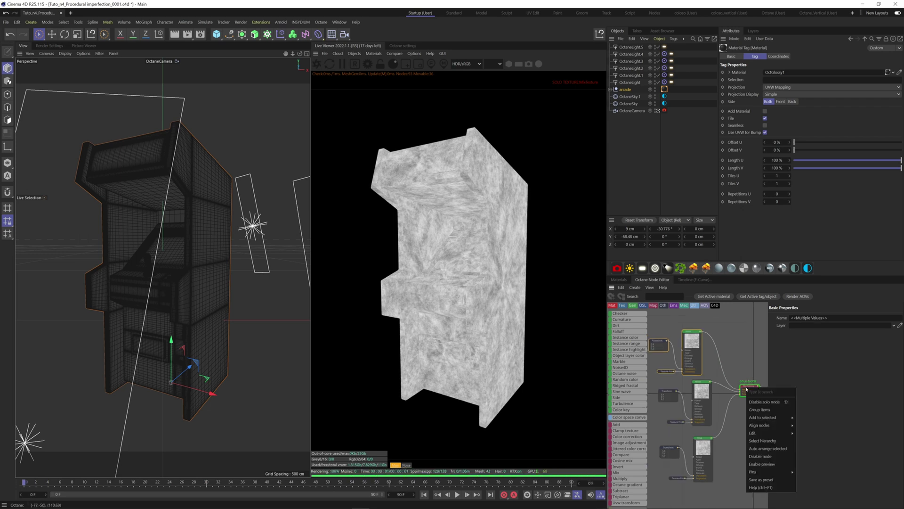
click(764, 402)
click(692, 335)
right_click(693, 335)
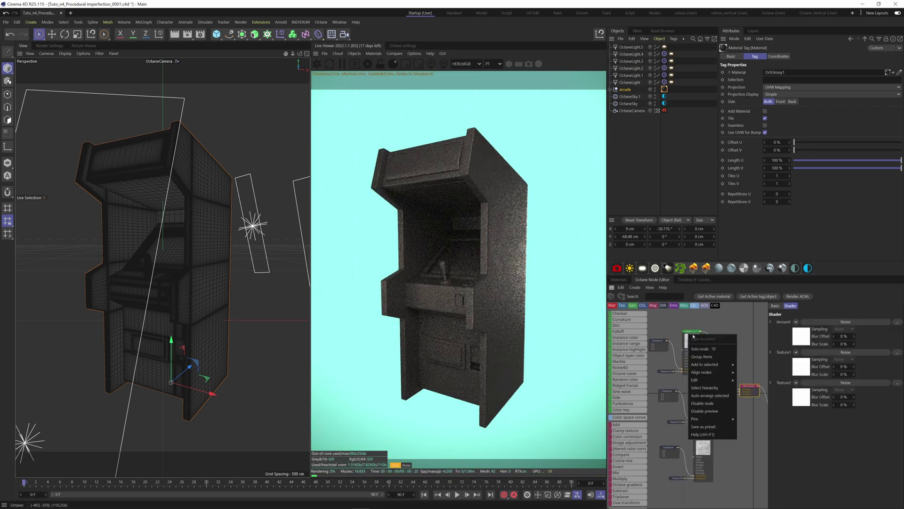
click(701, 348)
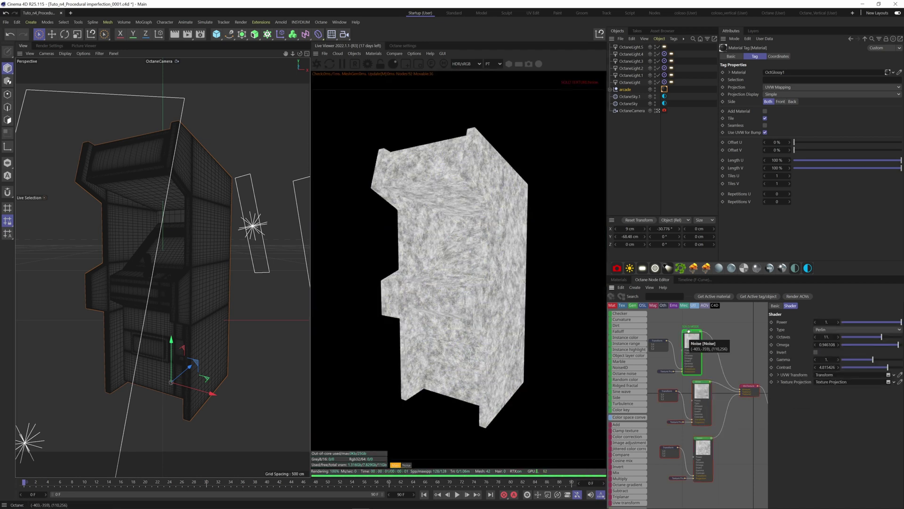
- Move the soloed Noise node further up in the graph and lower its Omega to about 0.437
scroll(697, 322, up, 1)
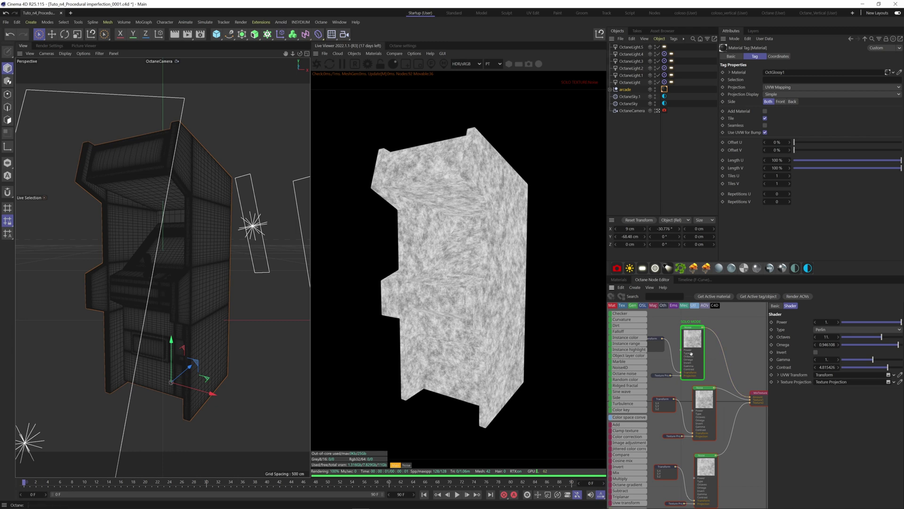
scroll(688, 352, down, 2)
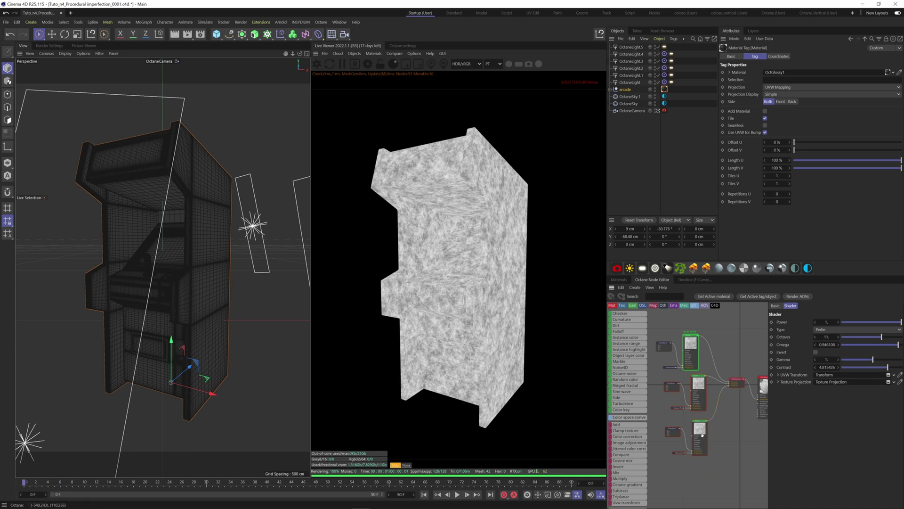
drag(690, 363, 688, 333)
middle_drag(707, 336, 694, 361)
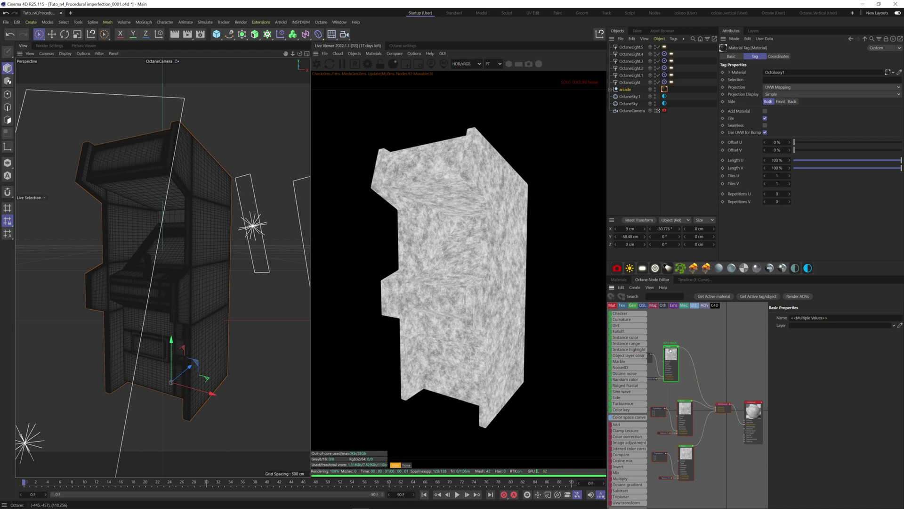
click(671, 351)
drag(886, 346, 868, 345)
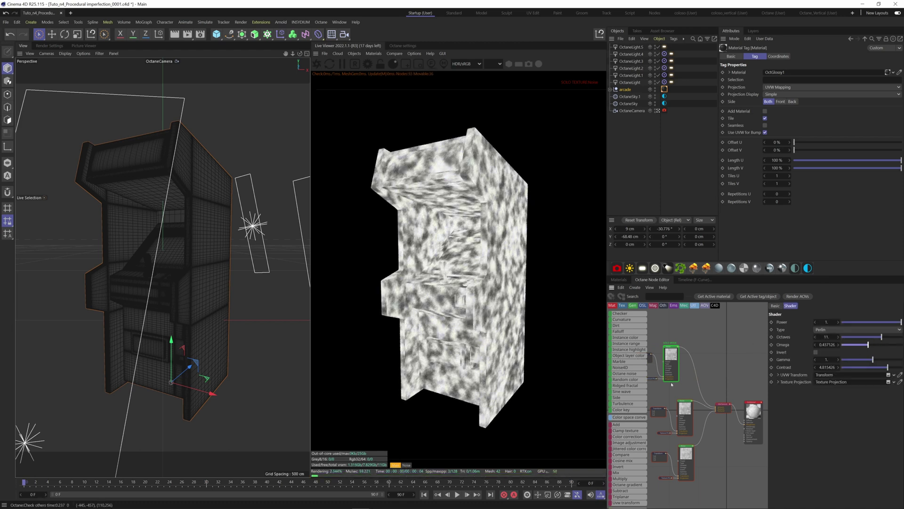
- Set the upper noise's transform scale to about 2.44 and its X translation to about 0.69, and disable its solo mode
middle_drag(646, 370, 666, 374)
click(664, 361)
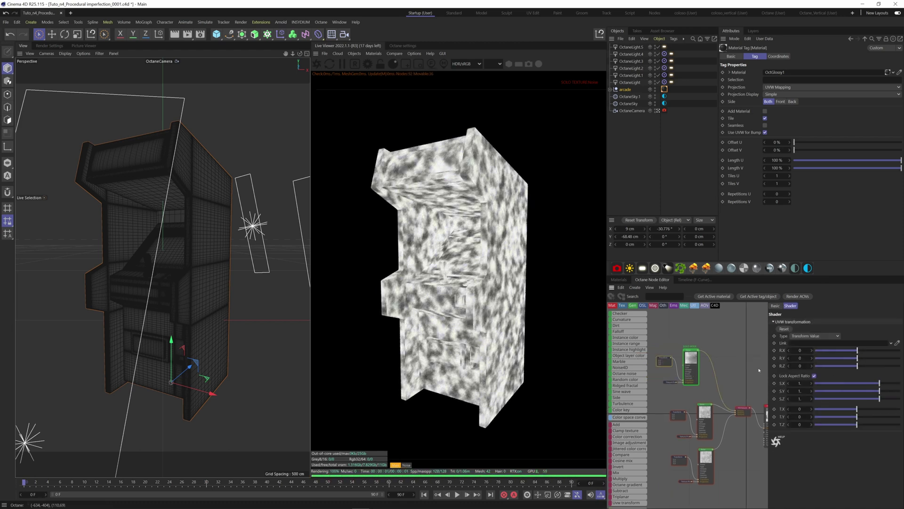
drag(879, 383, 891, 384)
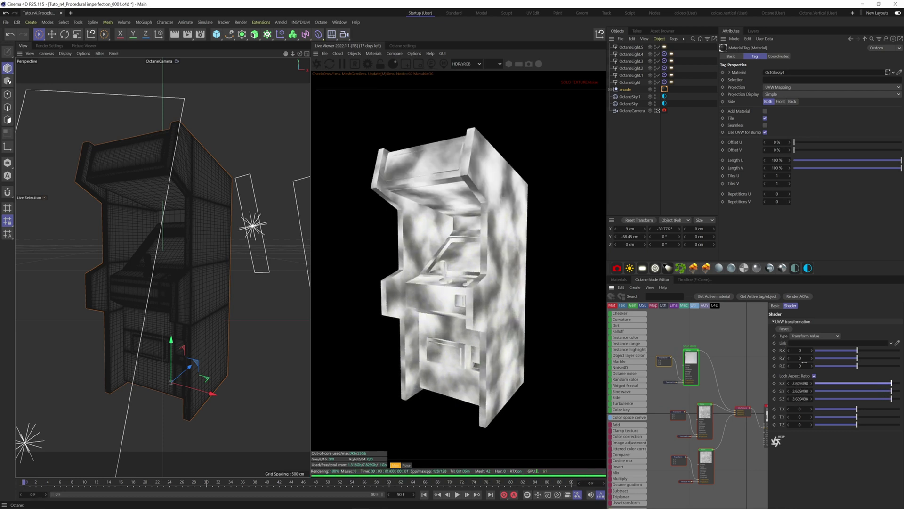
drag(867, 410, 887, 383)
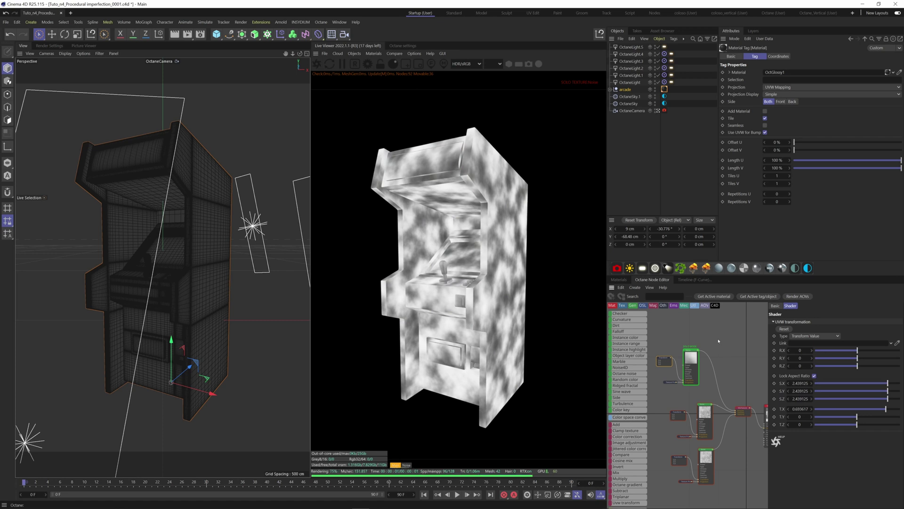
middle_drag(722, 360, 696, 336)
right_click(666, 325)
click(675, 337)
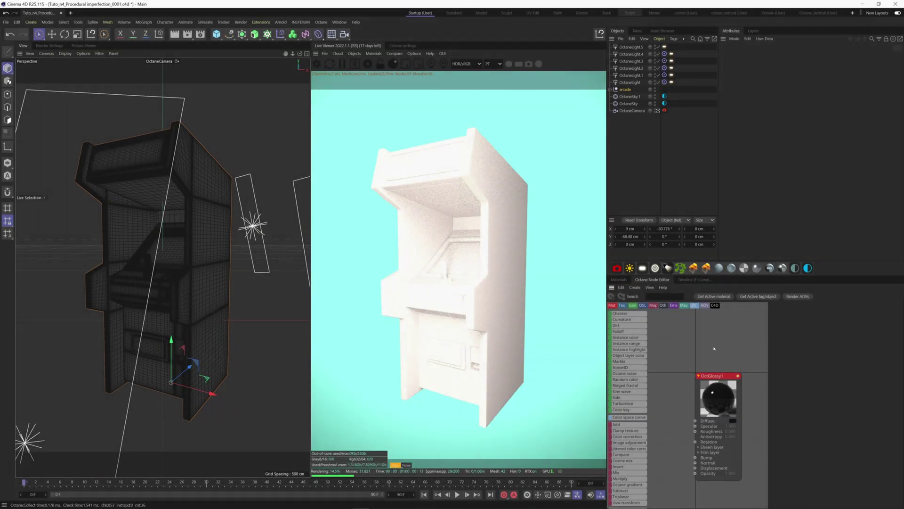
- Create a new Octane glossy material and darken its diffuse colour to a value of 21%
click(717, 298)
key(shift+F2)
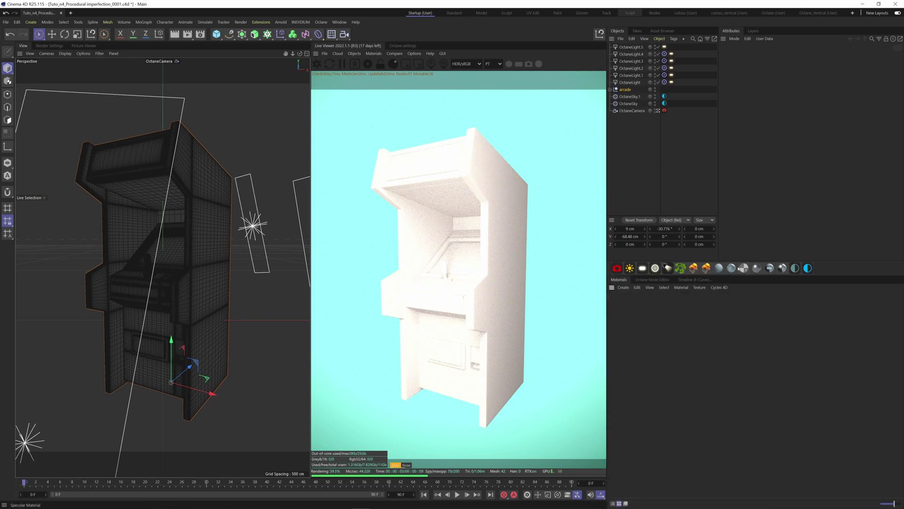
click(733, 270)
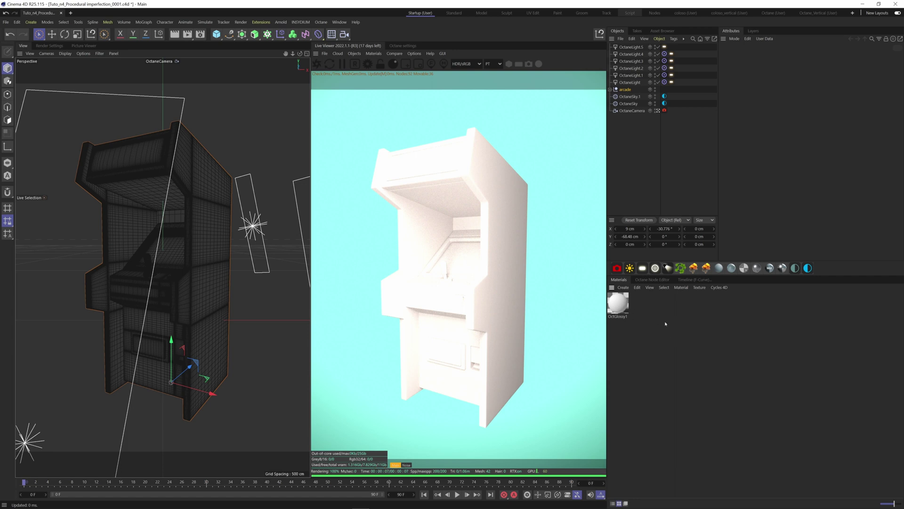
click(618, 303)
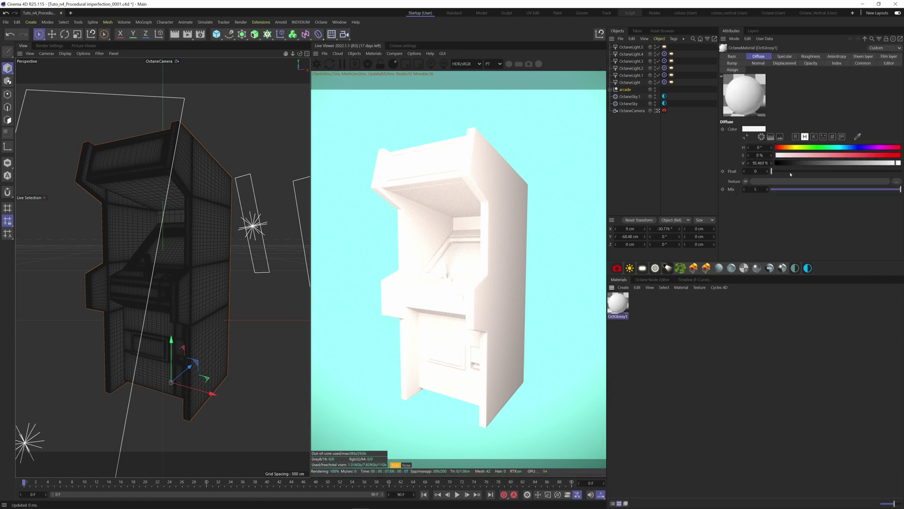
drag(785, 162, 798, 163)
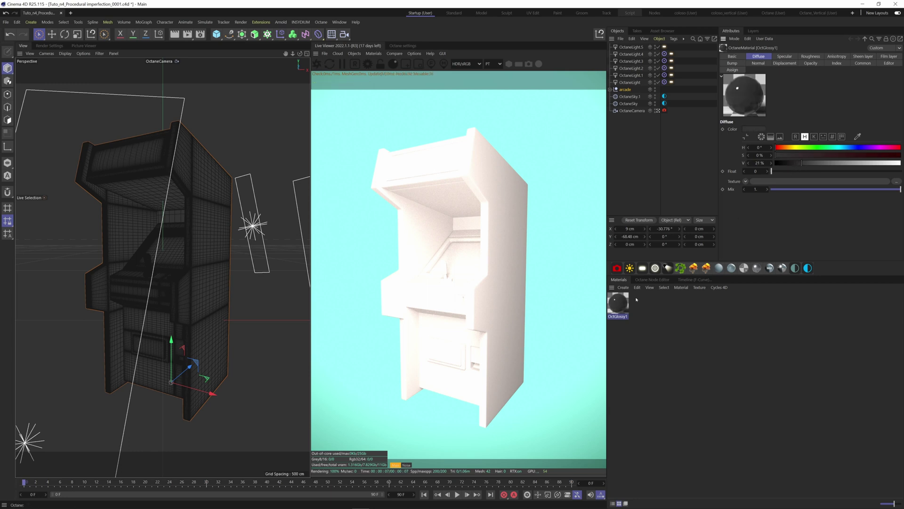
- Assign the new glossy material to the arcade object and load it in the Octane Node Editor
drag(618, 303, 628, 92)
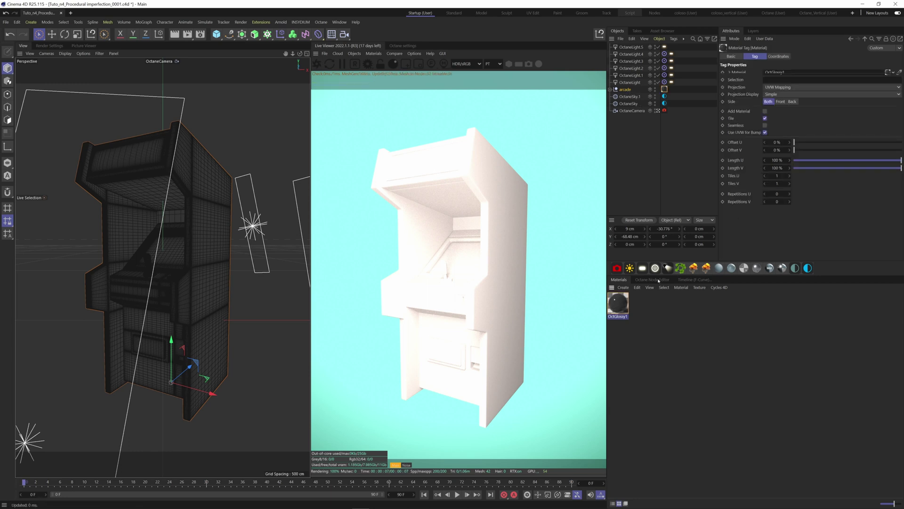
click(652, 280)
click(713, 297)
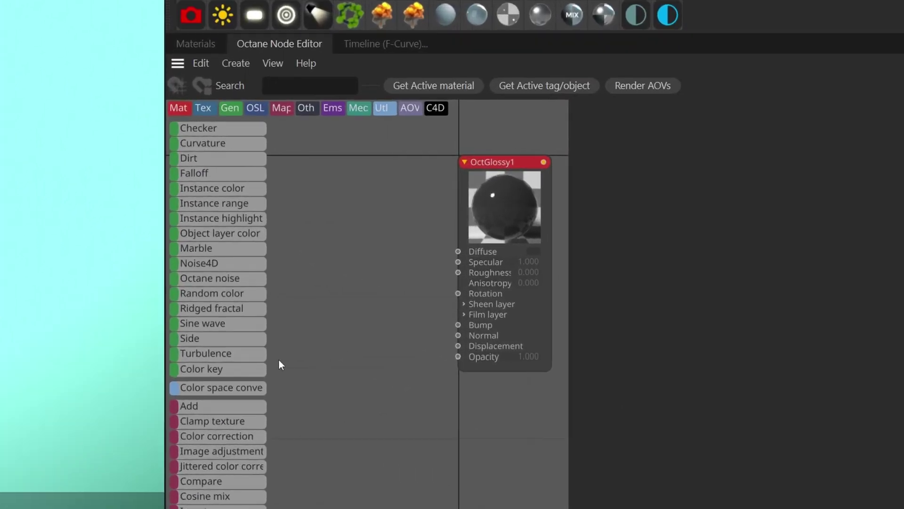
- Add an Image texture with Roughnessmap_2.jpeg to the material's Roughness input and place its node beside the material
scroll(237, 347, up, 6)
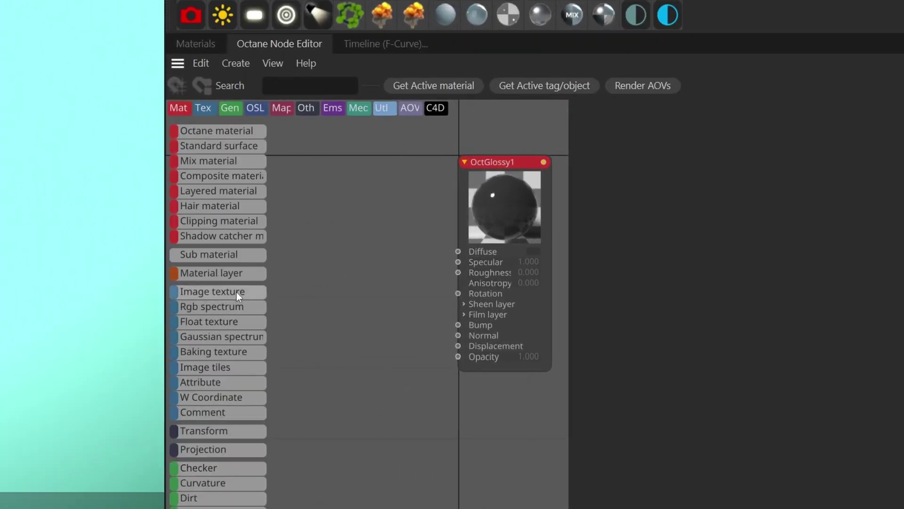
drag(462, 267, 459, 268)
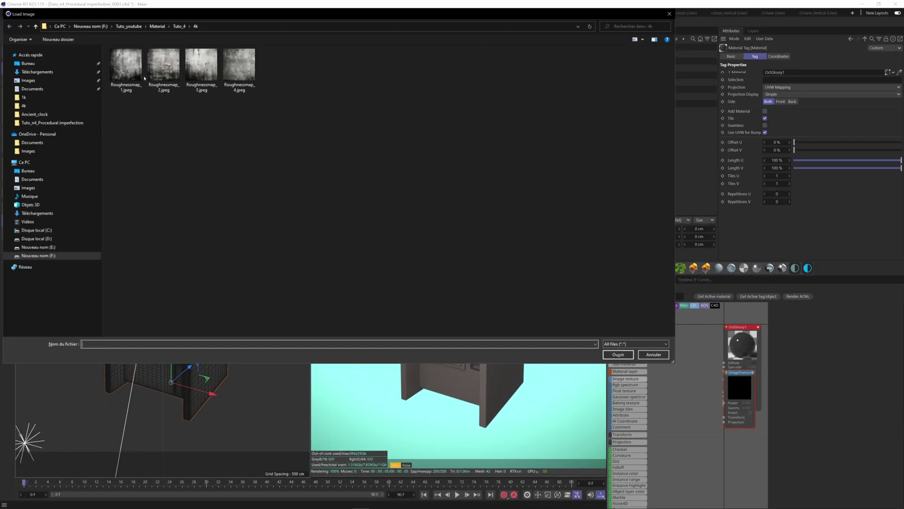
double_click(166, 66)
drag(728, 372, 690, 373)
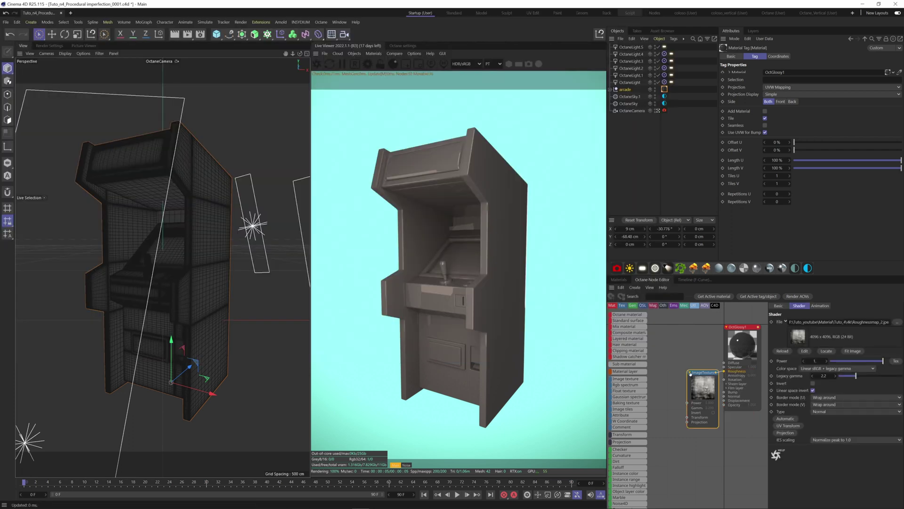
scroll(701, 375, down, 2)
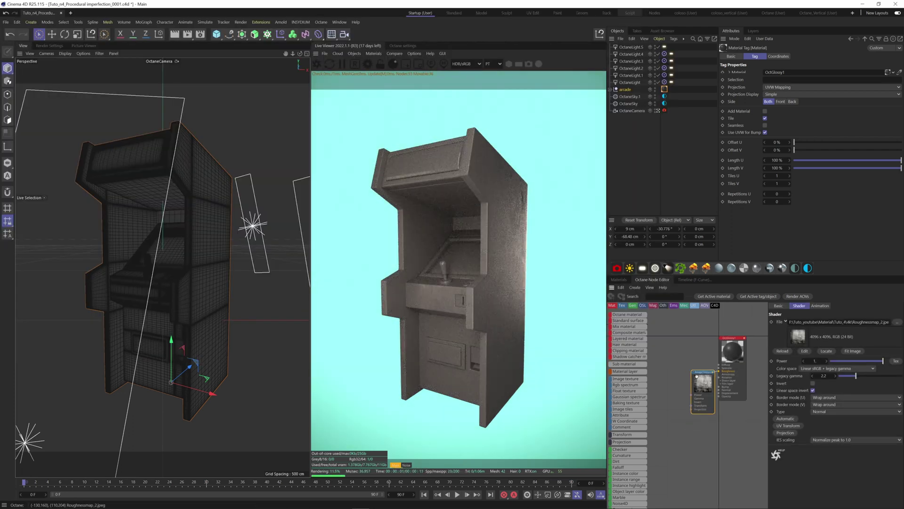
- Move the ImageTexture node up and away from the material, and solo it
drag(702, 377, 679, 347)
right_click(680, 347)
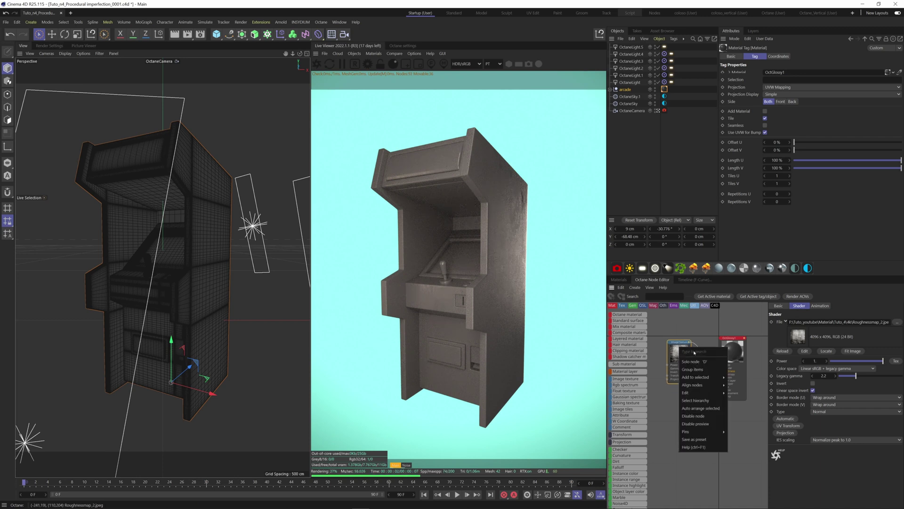
click(697, 362)
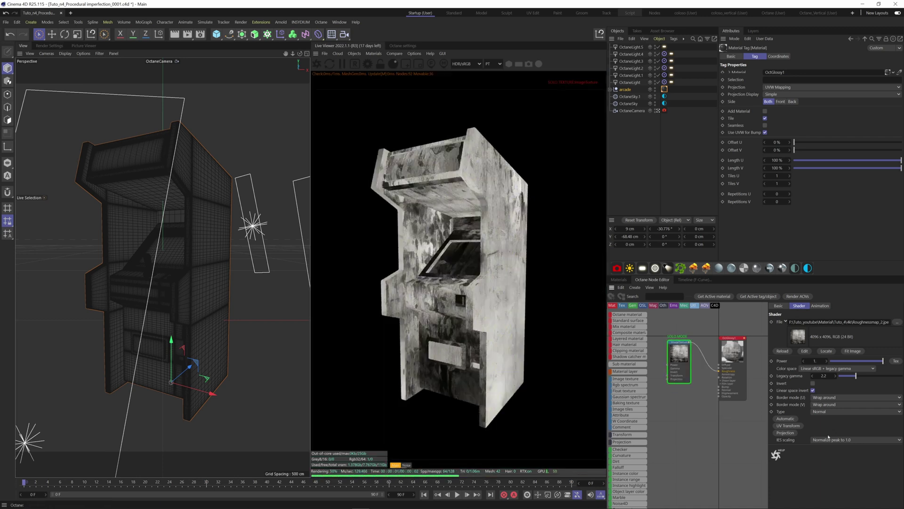
- Add UV Transform and Projection nodes to the image texture and set the texture projection to Box
click(789, 425)
click(785, 432)
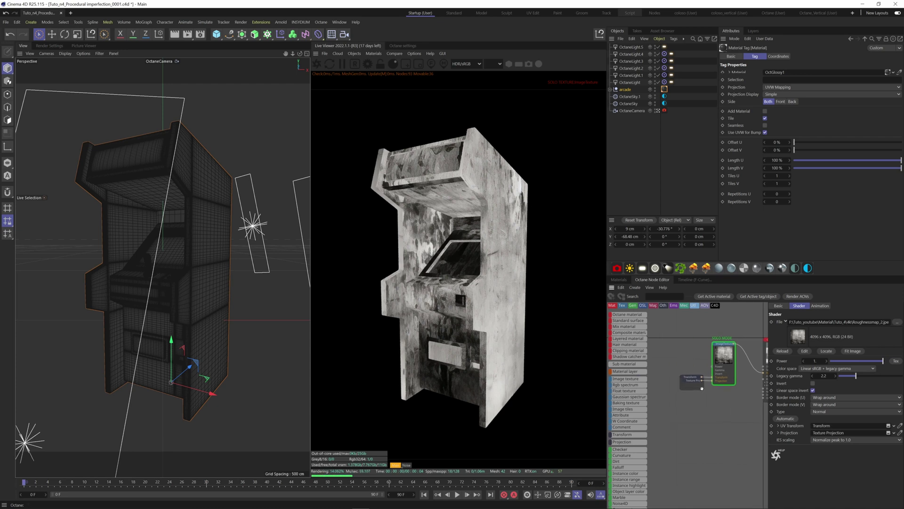
click(688, 407)
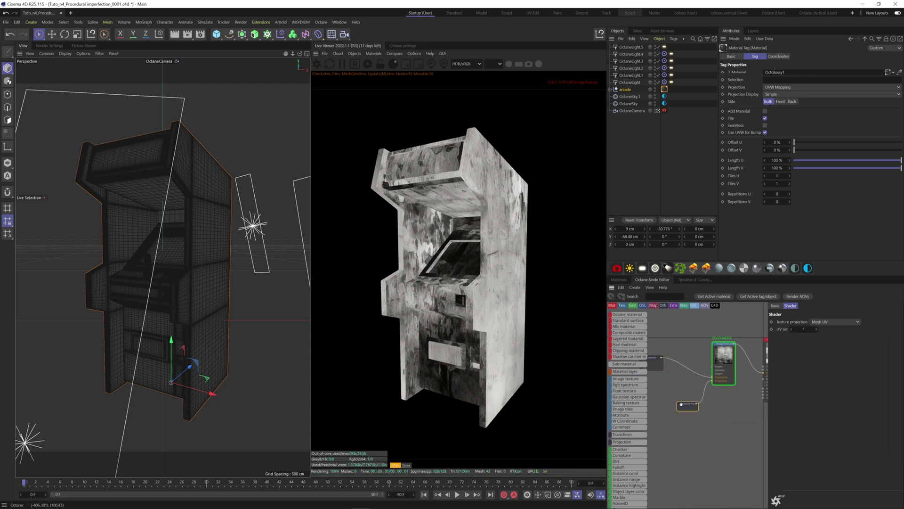
click(833, 322)
click(826, 328)
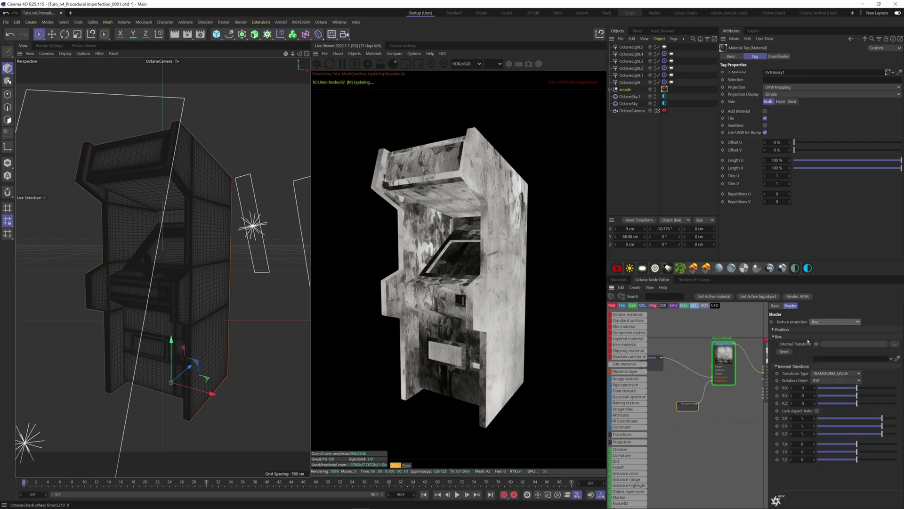
- Increase the image texture's transform scale, and disable solo mode on the ImageTexture node
click(677, 376)
drag(871, 383, 885, 382)
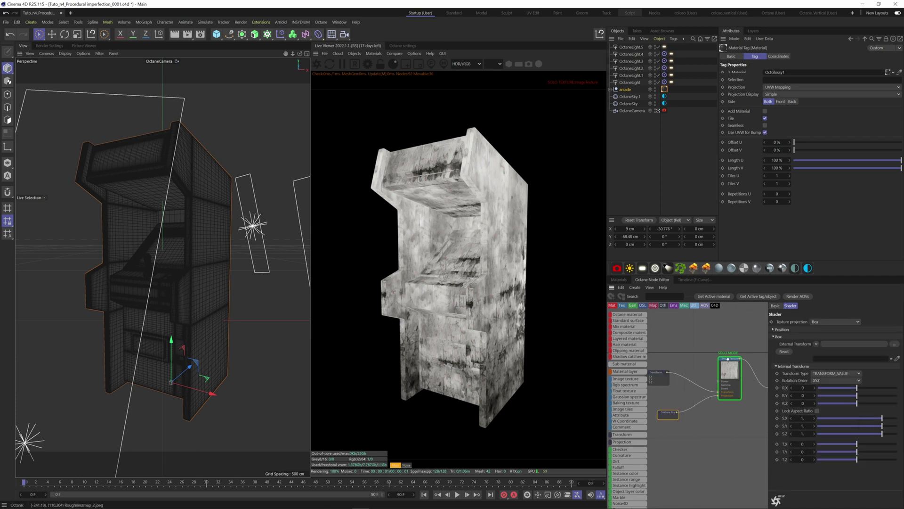
right_click(727, 366)
click(739, 371)
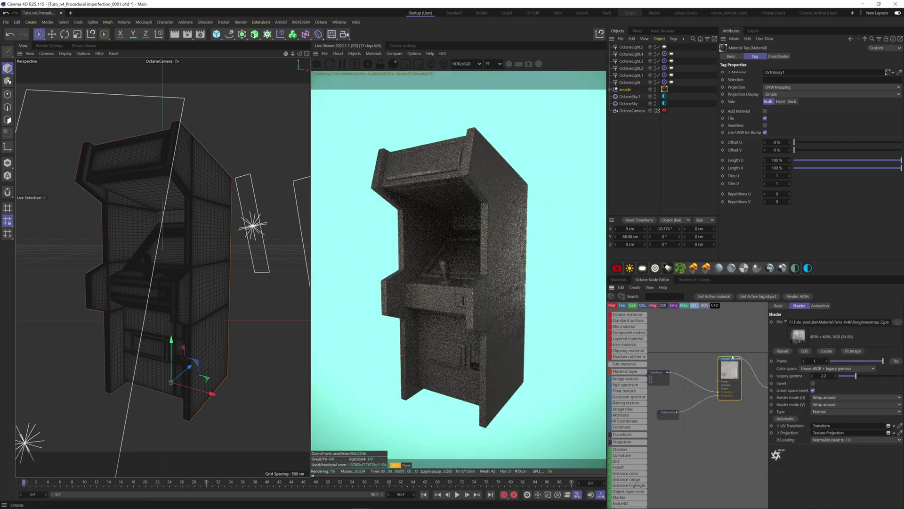
middle_drag(731, 363, 684, 374)
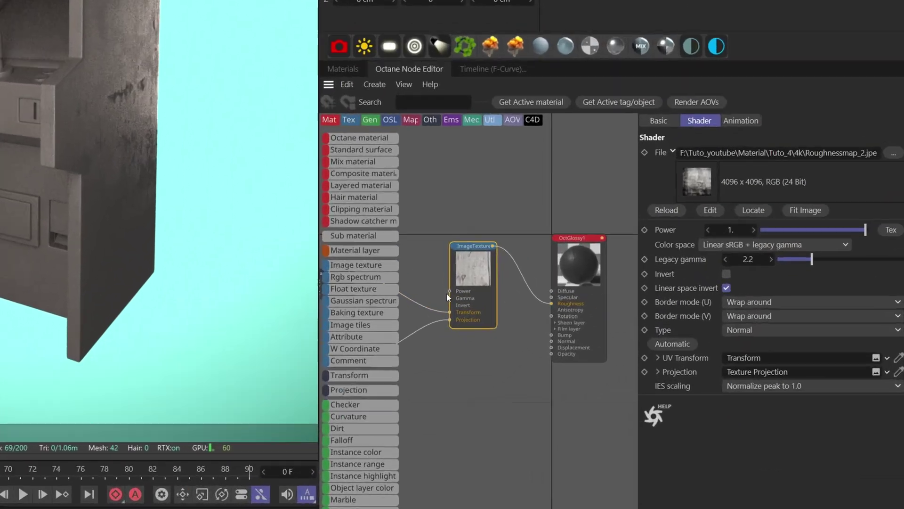
- Insert a Gradient node between the image texture and the material's Roughness input, and solo it
scroll(570, 403, down, 6)
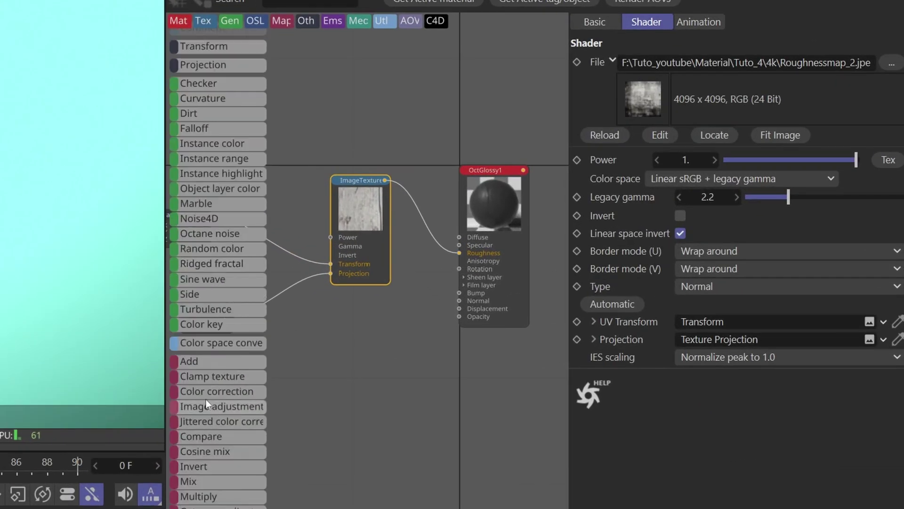
scroll(235, 383, down, 2)
drag(402, 208, 419, 210)
right_click(416, 218)
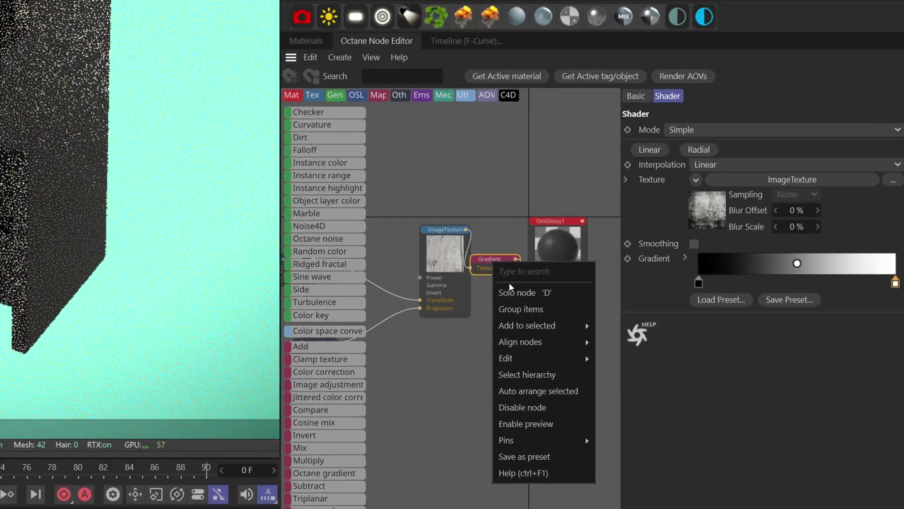
click(511, 291)
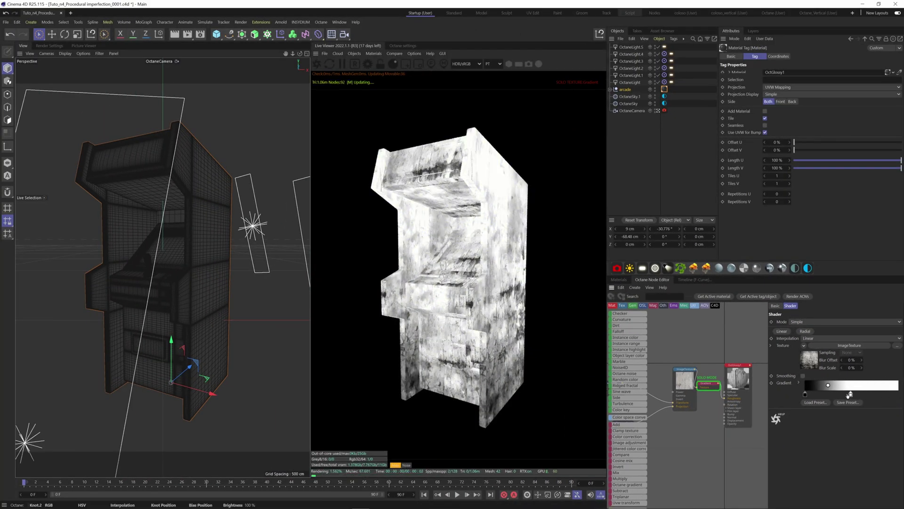
- Move the gradient's white knot inward and its black knot to about 4.5%, lighten the black knot to dark grey, and shift the ImageTexture node away
drag(848, 395, 809, 395)
double_click(809, 395)
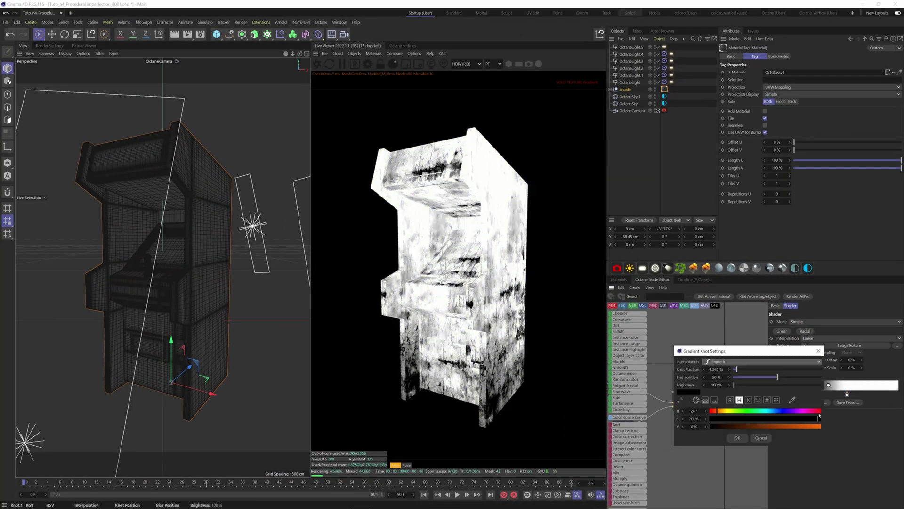
click(717, 419)
click(737, 426)
click(737, 438)
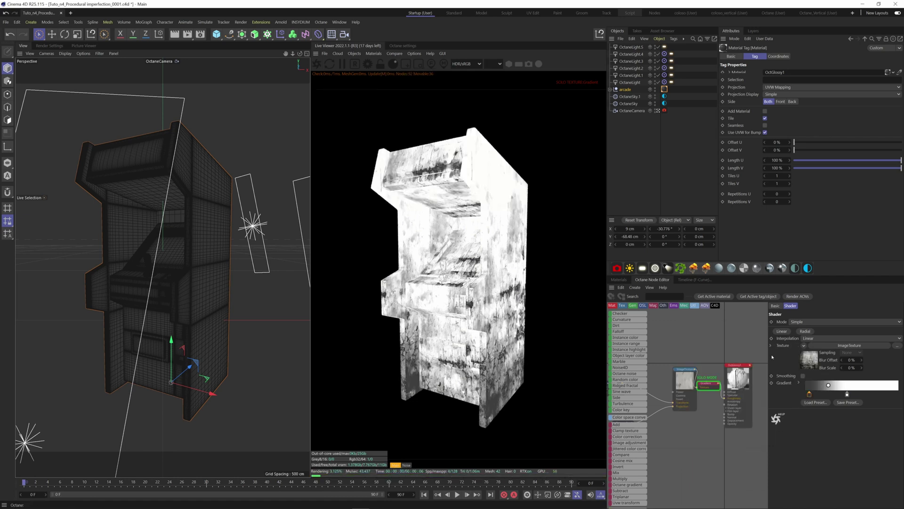
drag(686, 379, 675, 379)
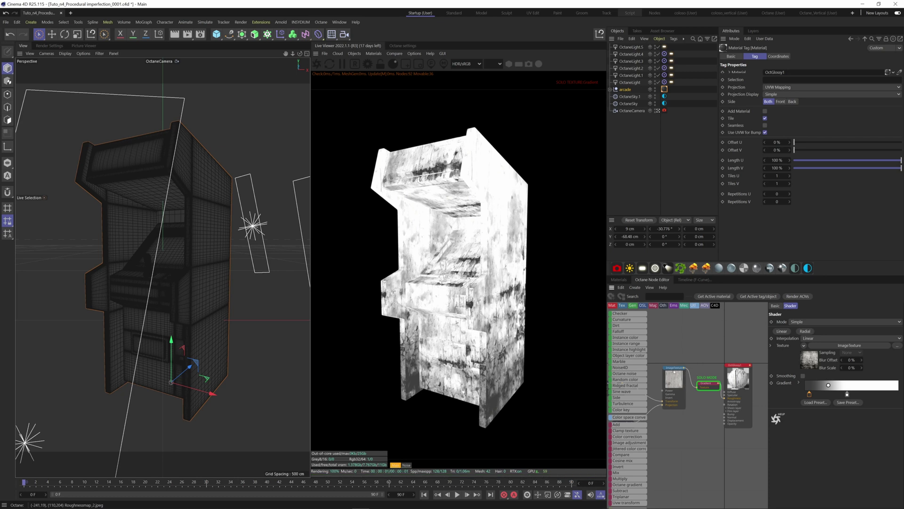
- Disable solo on the Gradient node, and insert an Add node between it and the material's Roughness input, moving the source nodes clear
right_click(705, 384)
click(721, 397)
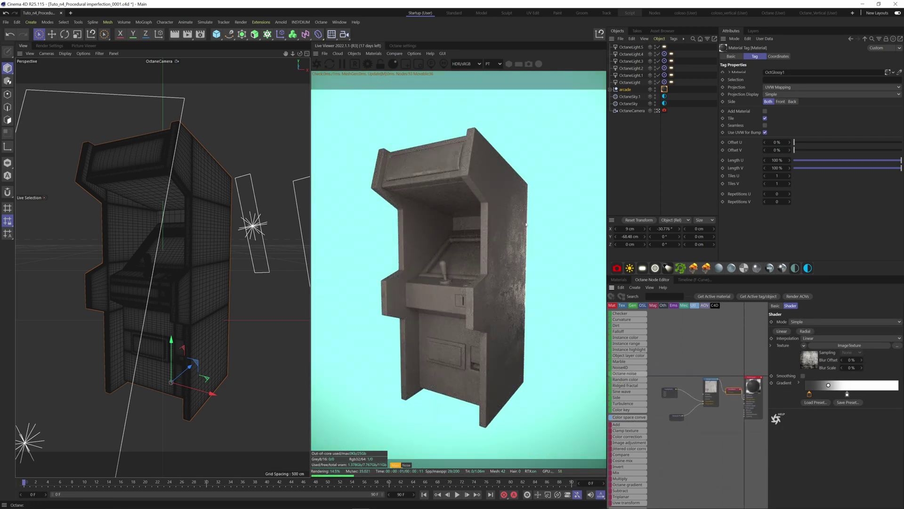
click(700, 429)
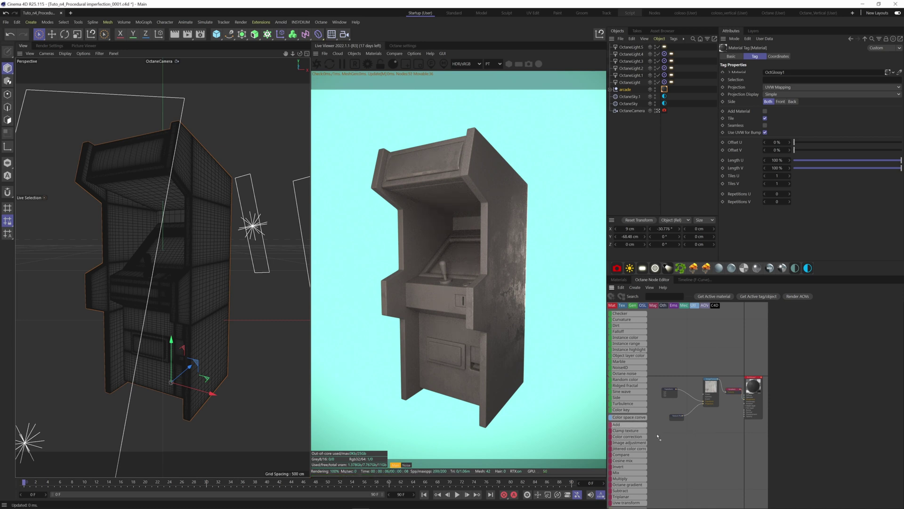
click(730, 390)
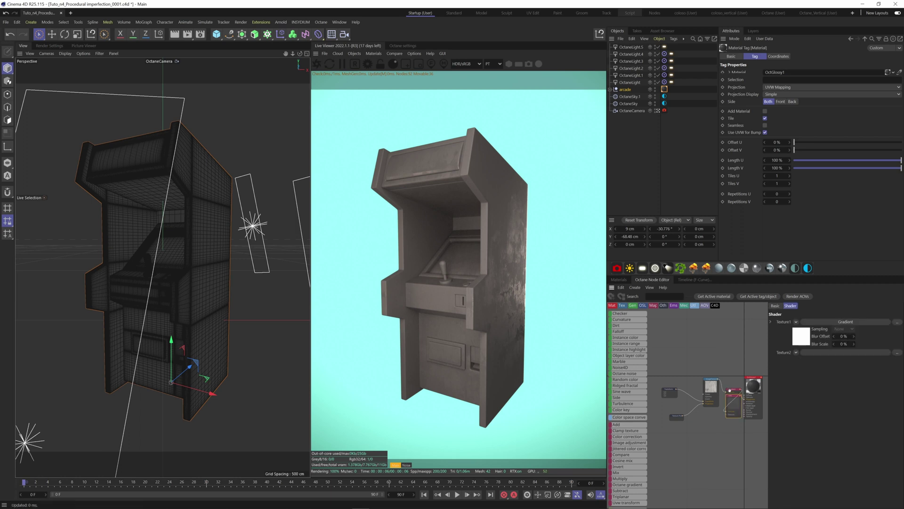
drag(731, 389, 683, 359)
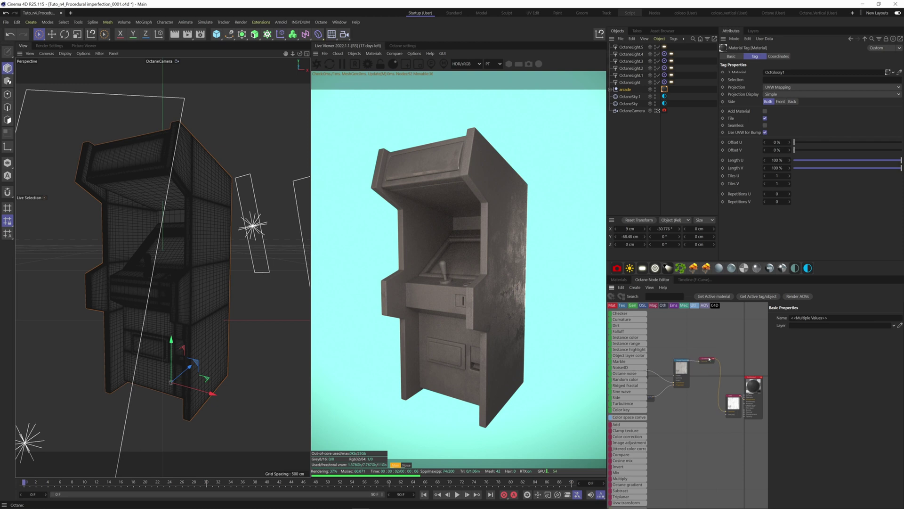
- Duplicate the ImageTexture with its Transform and Projection nodes, connect the copy to the Add node's Texture2, and load Roughnessmap_4.jpeg into it
click(709, 359)
middle_drag(687, 349, 720, 351)
drag(677, 344, 718, 425)
ctrl+drag(717, 379, 723, 430)
scroll(734, 421, up, 3)
middle_drag(735, 423, 694, 417)
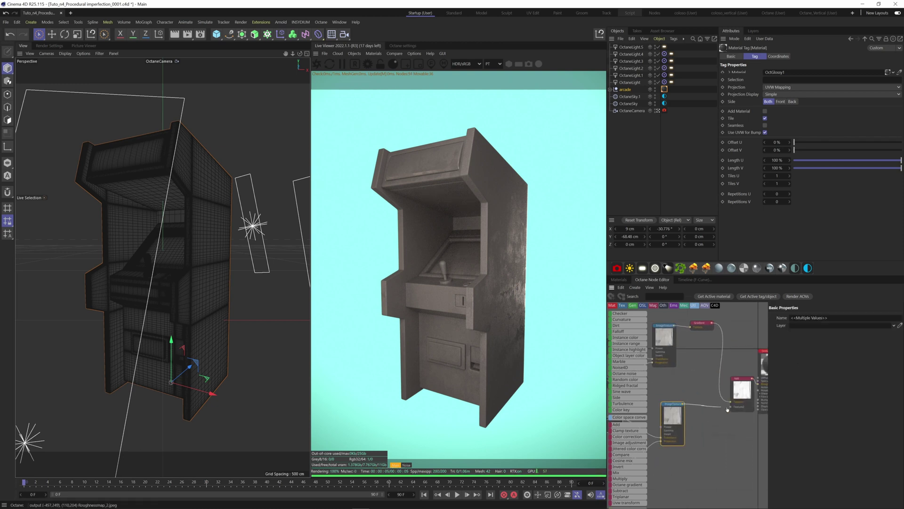
drag(731, 408, 731, 406)
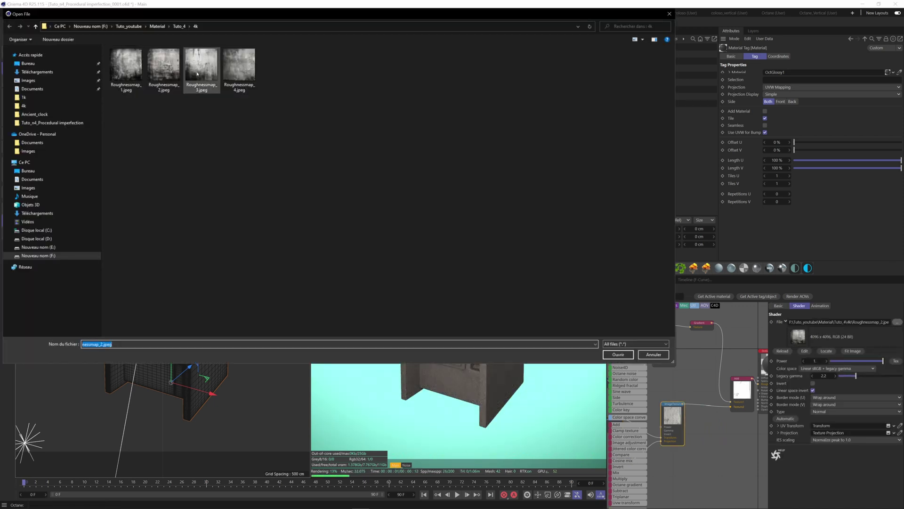
double_click(238, 71)
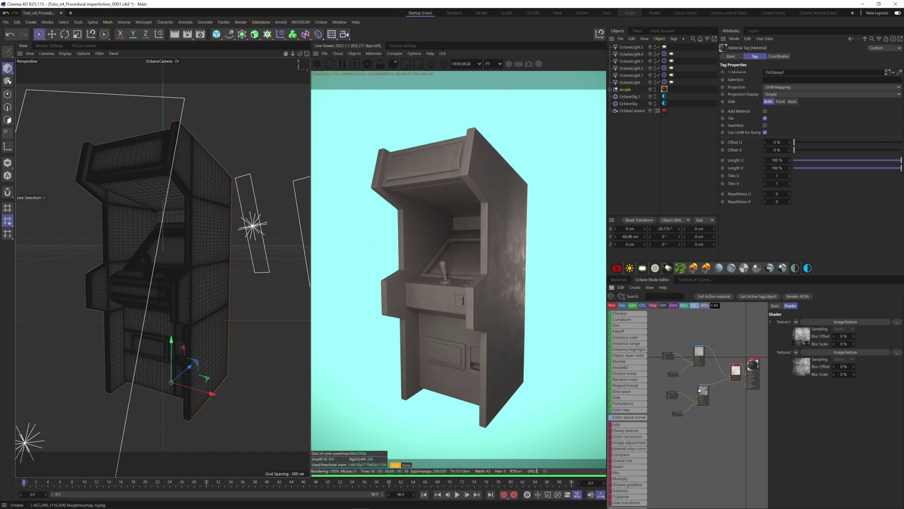
- Solo the Add node to inspect the two combined roughness maps, and disable solo again
right_click(736, 368)
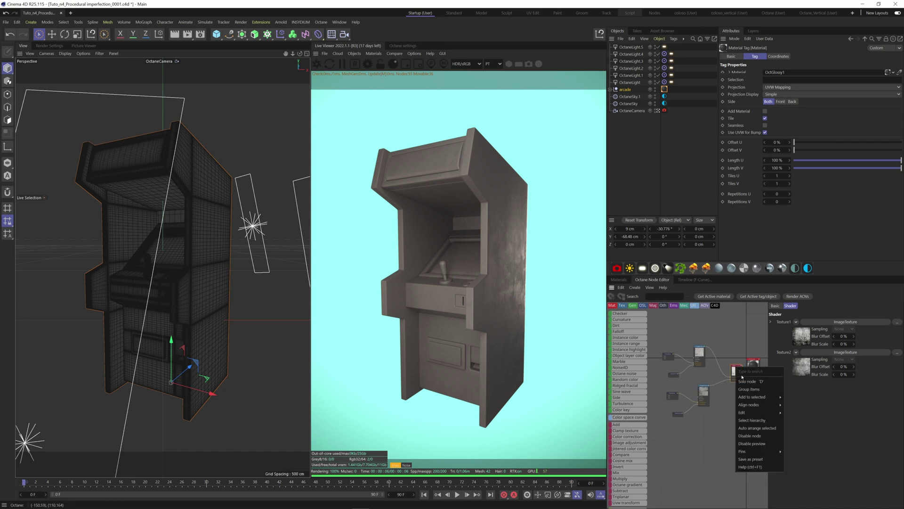
click(748, 381)
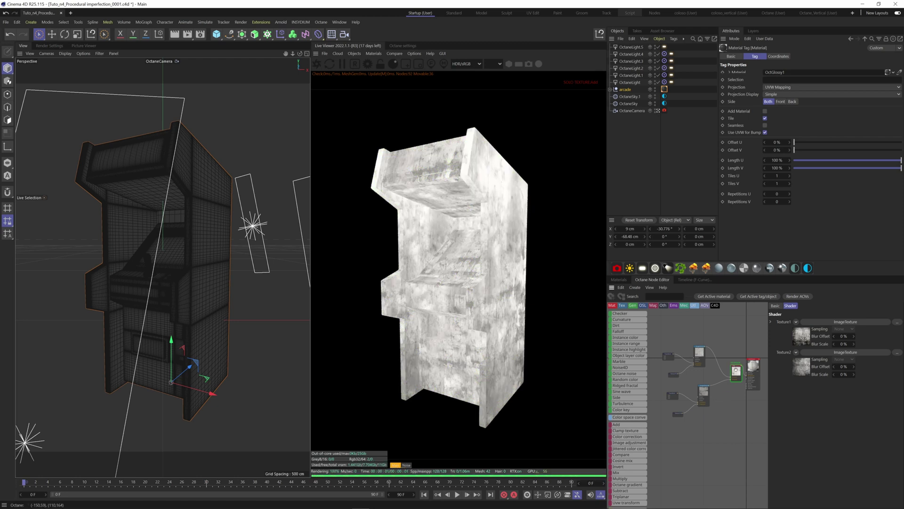
right_click(733, 367)
click(748, 382)
- Duplicate the ImageTexture setup for the material's Diffuse input, and set the copy's transform scale to about 3.47
drag(702, 380, 691, 328)
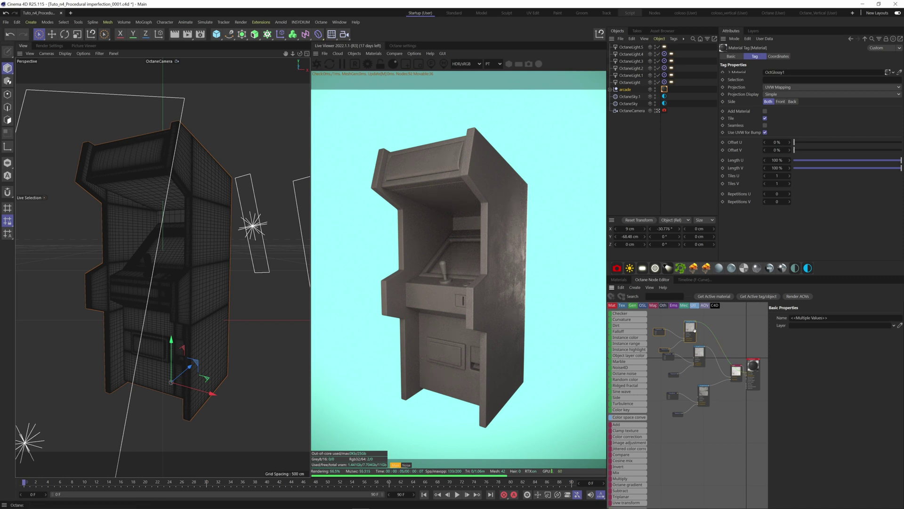
click(665, 350)
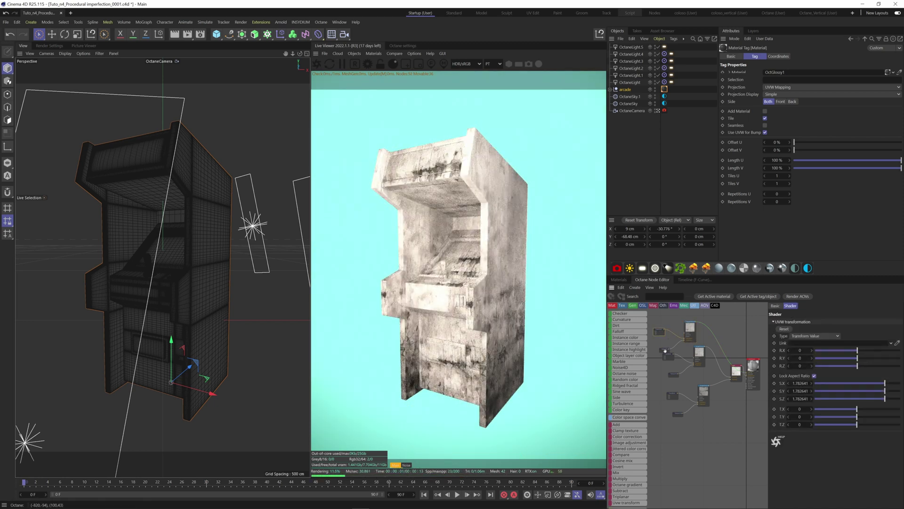
drag(889, 385, 896, 383)
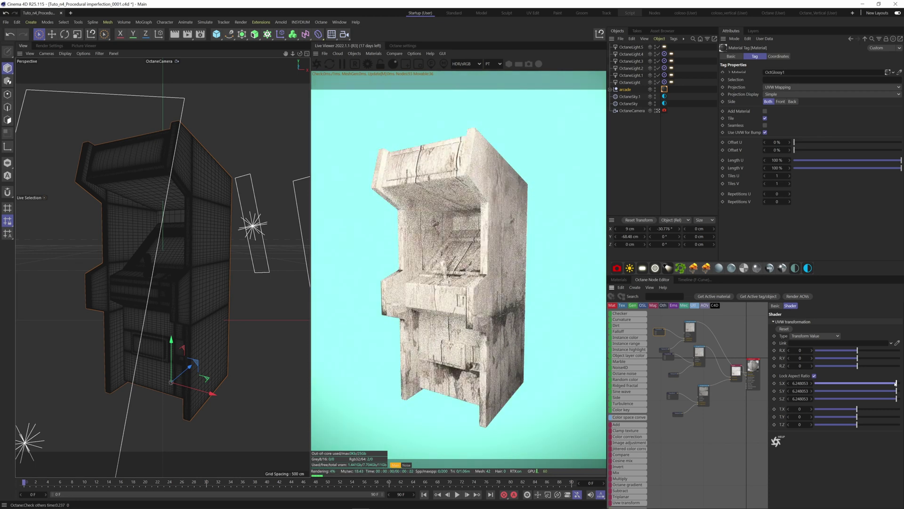
click(890, 384)
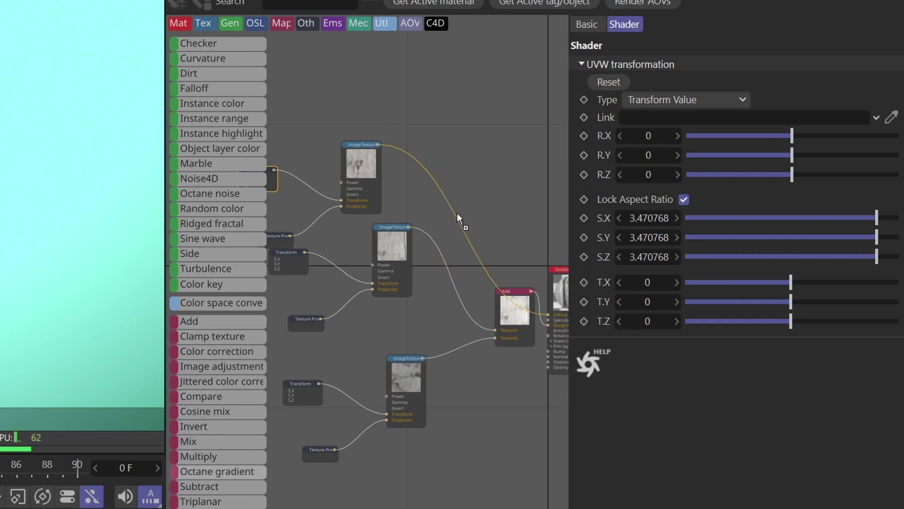
- Insert a Gradient node between the new ImageTexture and the Diffuse input, and recolor its black knot to a bright orange
drag(457, 217, 458, 219)
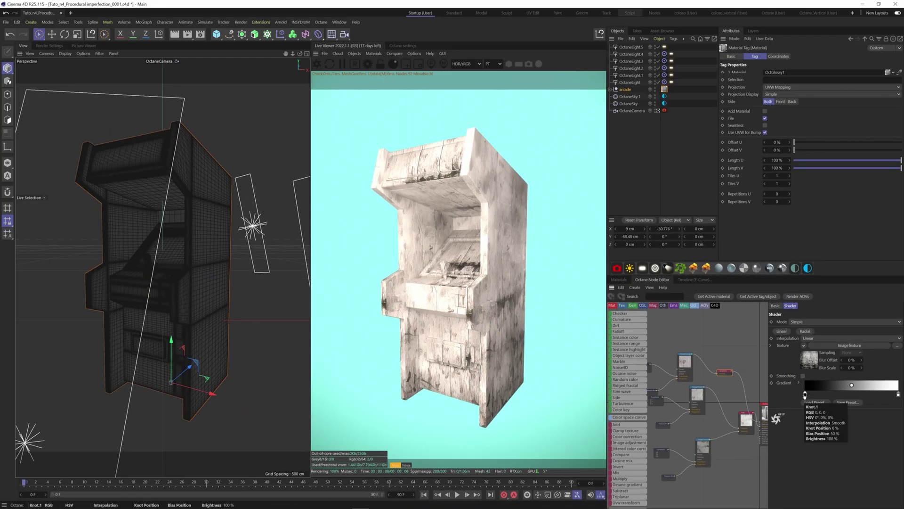
double_click(661, 246)
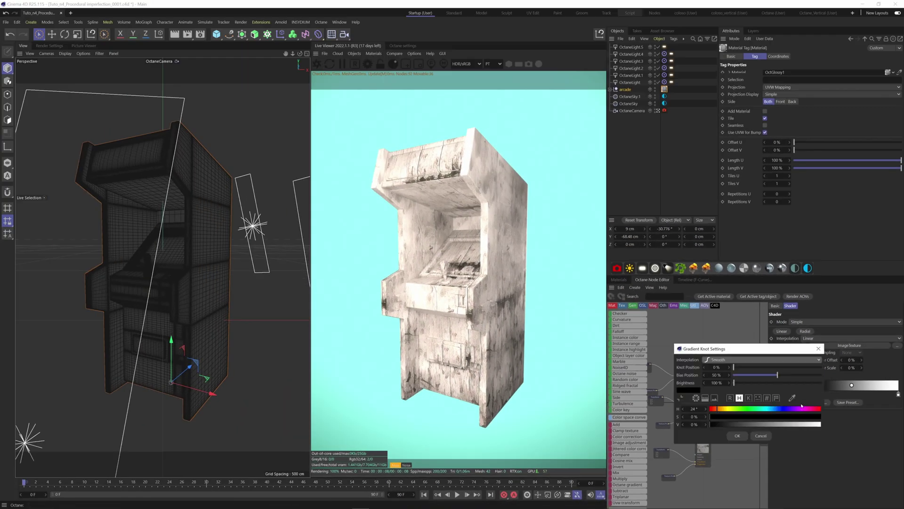
drag(717, 410, 713, 410)
click(790, 417)
drag(791, 425, 812, 426)
drag(714, 410, 718, 410)
click(737, 436)
- Move the diffuse gradient's white knot inward and recolor it to a dark brownish orange
drag(898, 395, 824, 396)
double_click(824, 394)
drag(766, 417, 792, 417)
click(747, 425)
click(738, 436)
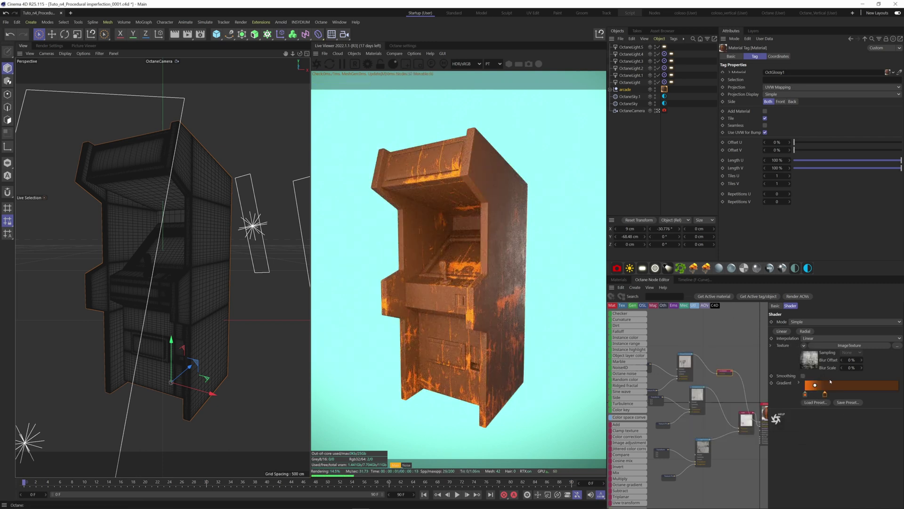
- Set the diffuse texture's transform scale to about 2.74, and move the gradient's second knot to about 11.4% with a more saturated orange
drag(825, 395, 819, 395)
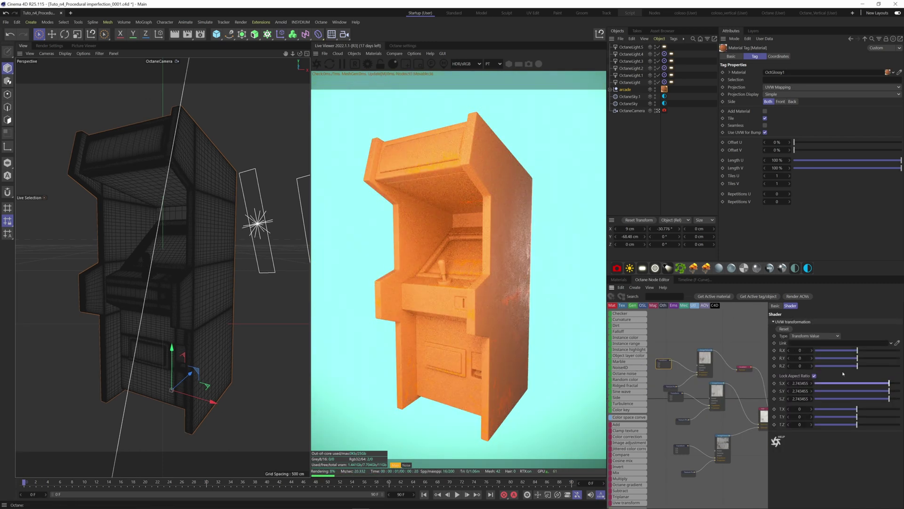
drag(855, 409, 873, 409)
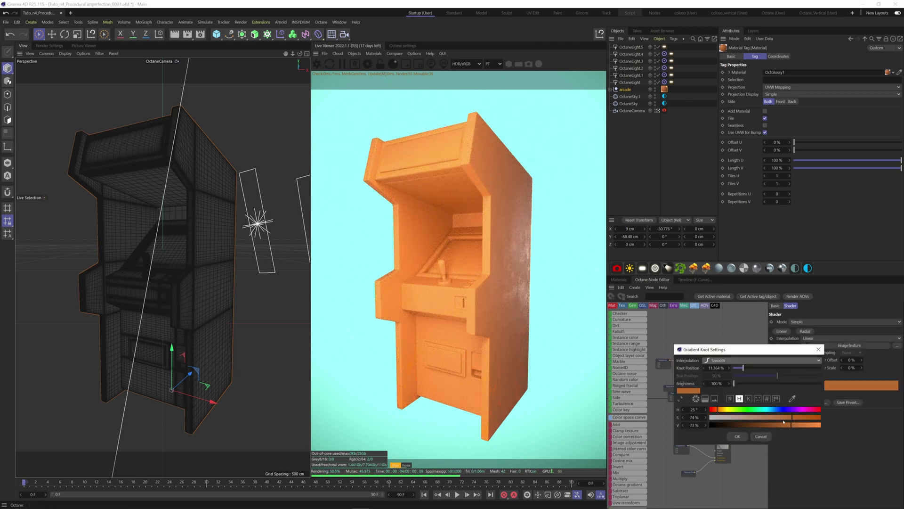
click(738, 436)
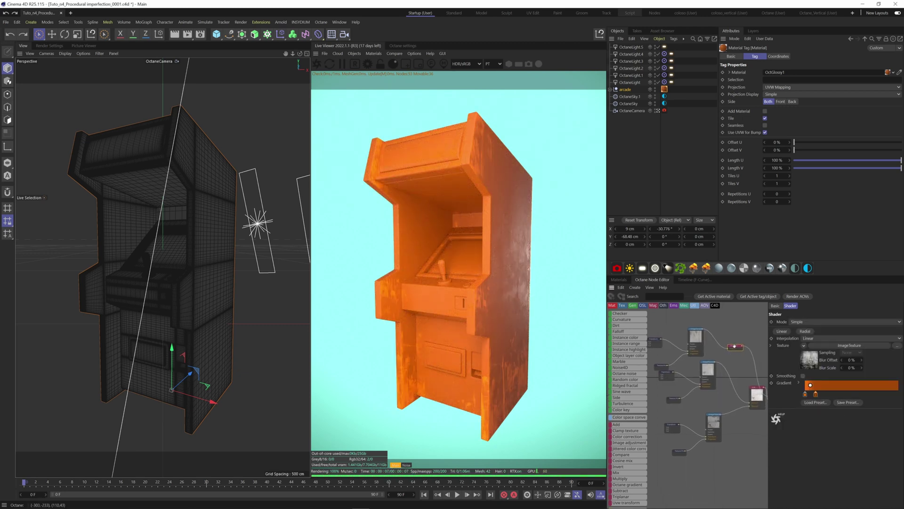
- Solo the diffuse Gradient node while raising its ImageTexture's legacy gamma to about 3.8, and disable solo
right_click(733, 346)
click(745, 361)
click(771, 345)
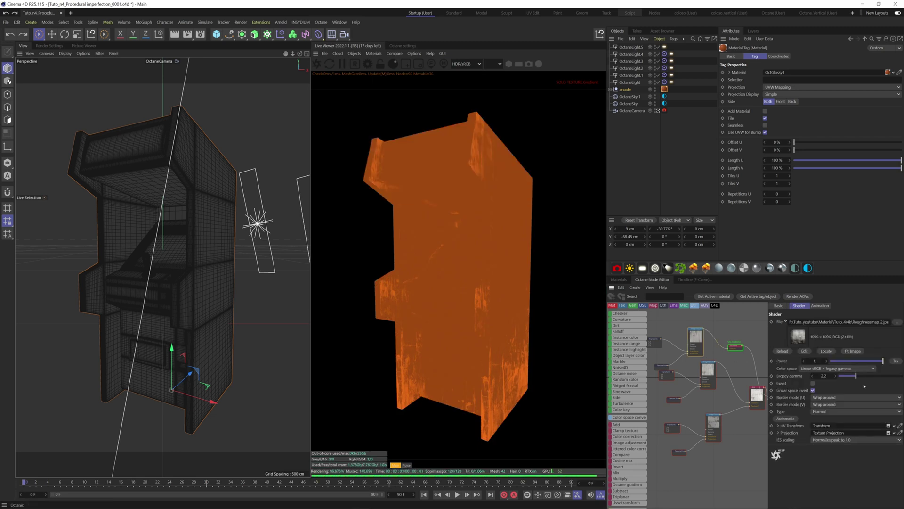
drag(855, 376, 870, 377)
right_click(738, 352)
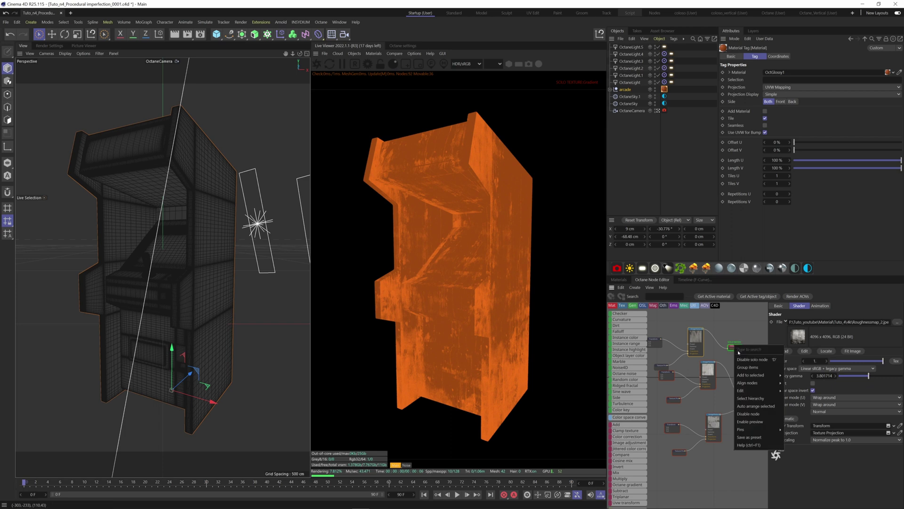
click(751, 359)
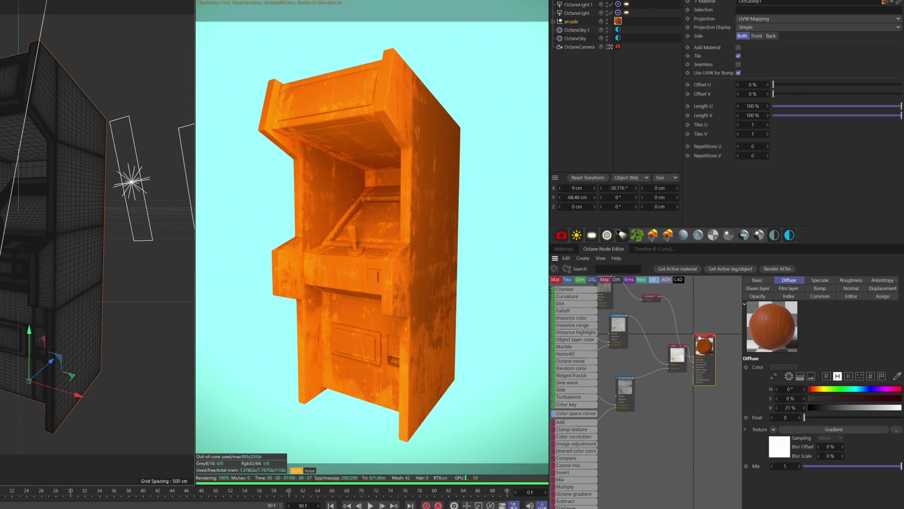
- Convert the glossy material to a sub-material feeding Material1 of an Octane Composite, and reposition the composite node
right_click(736, 357)
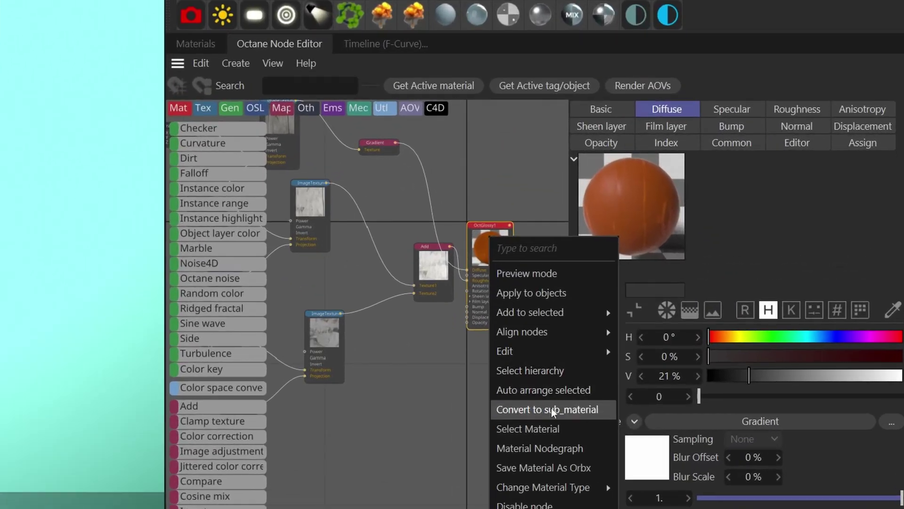
click(551, 409)
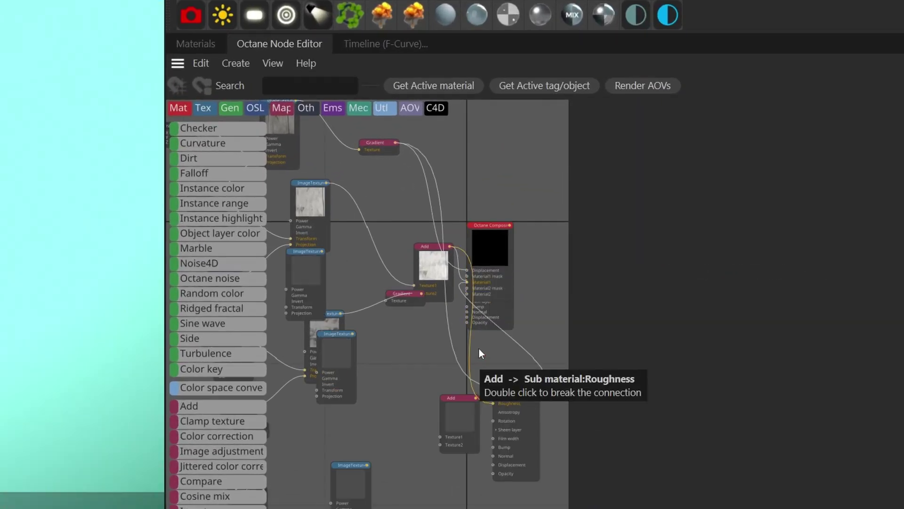
scroll(481, 354, down, 5)
scroll(456, 347, up, 3)
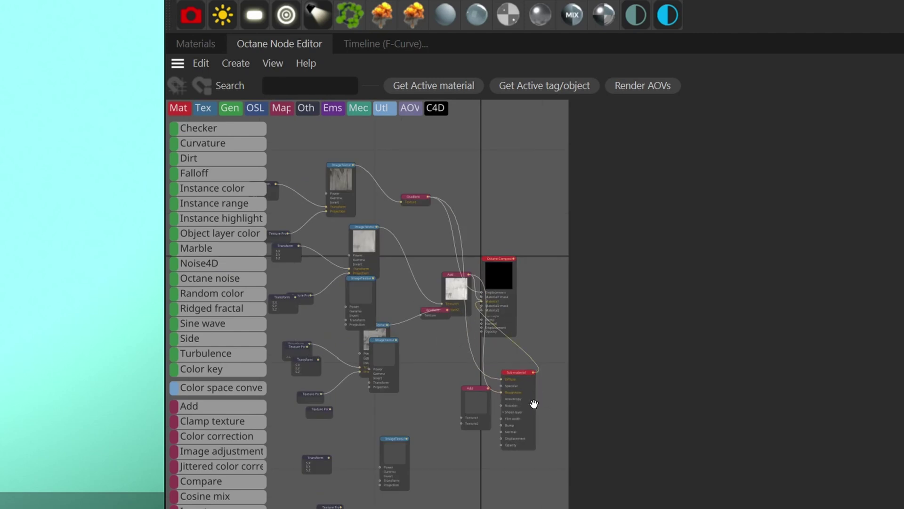
drag(496, 266, 510, 239)
click(510, 239)
- Delete the original OctGlossy1 material, keeping the Octane Composite material
click(195, 43)
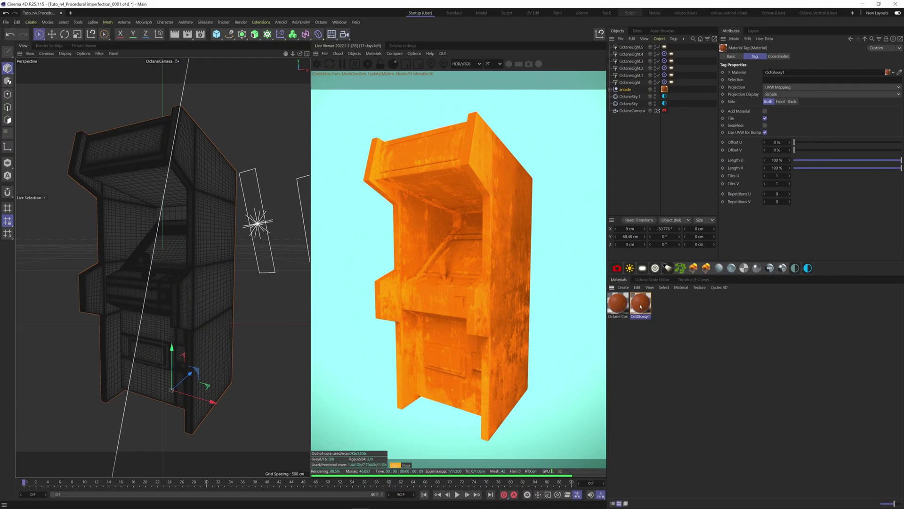
click(641, 306)
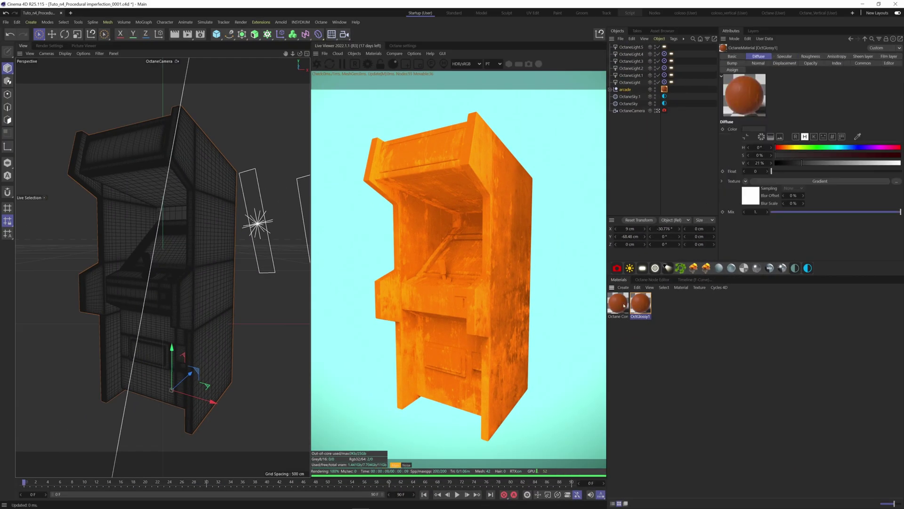
click(624, 305)
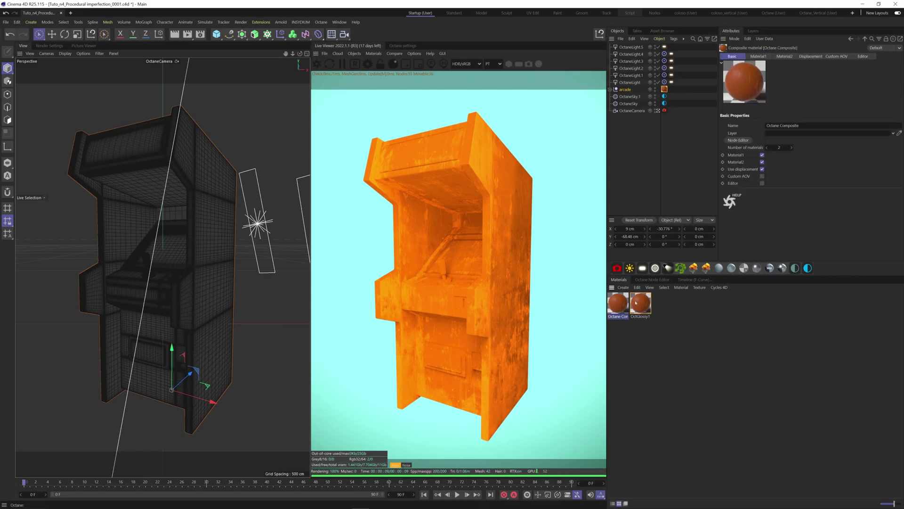
click(636, 303)
key(Delete)
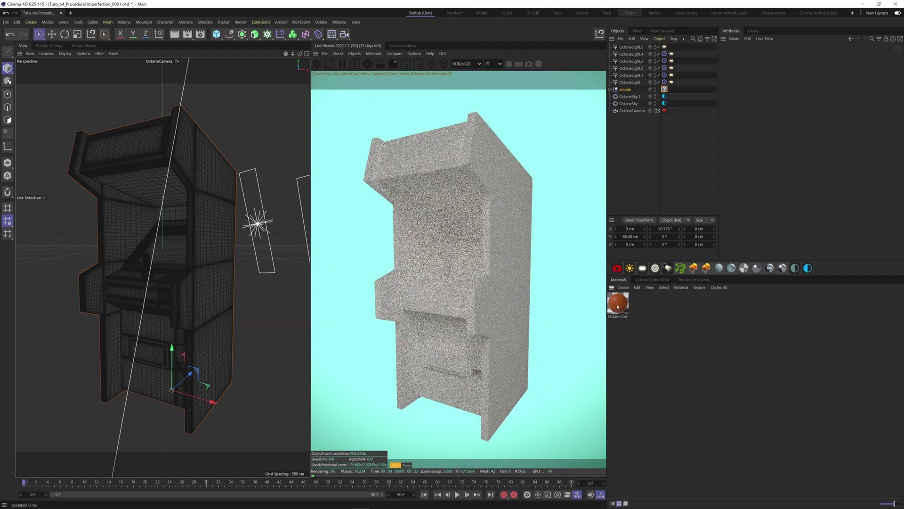
- Assign the Octane Composite material to the arcade object's material tag and open its node graph
drag(617, 306, 665, 89)
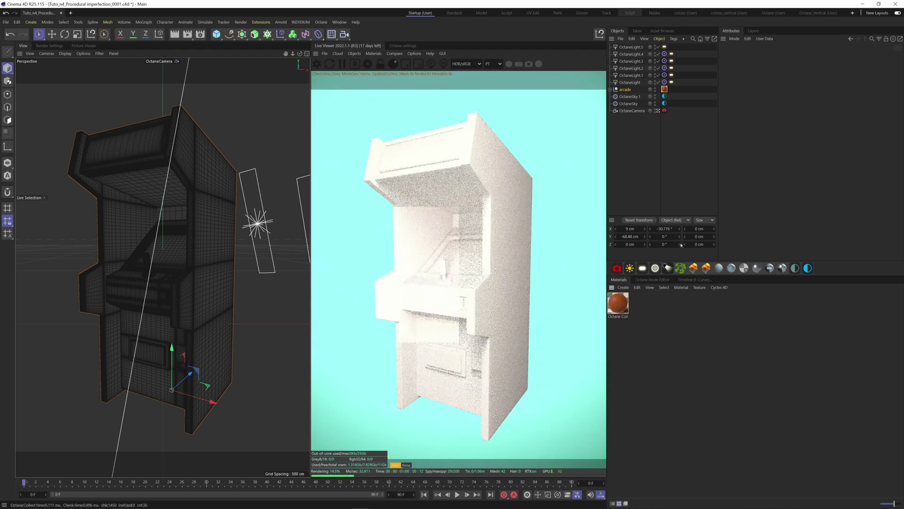
double_click(664, 89)
scroll(715, 385, down, 1)
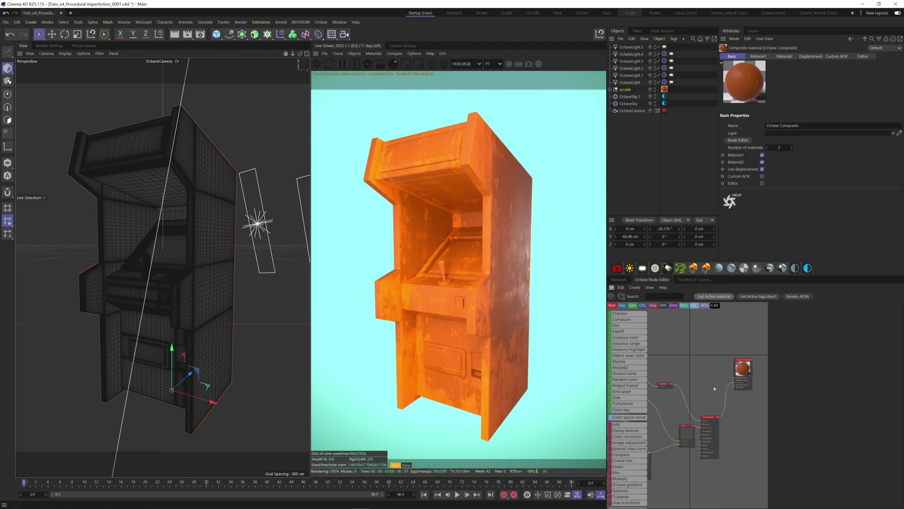
middle_drag(681, 386, 730, 385)
scroll(699, 387, down, 4)
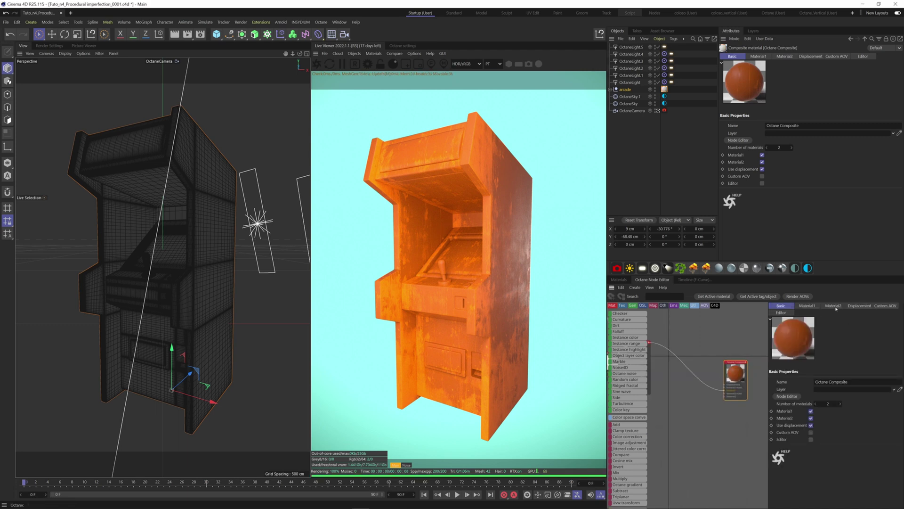
- Add a new sub-material to the Material2 slot of the Octane Composite
click(834, 305)
click(786, 379)
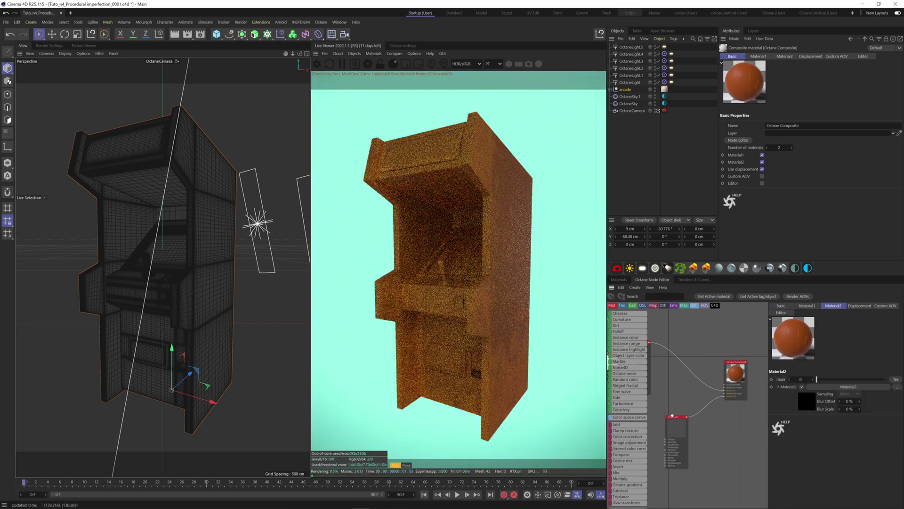
scroll(725, 394, up, 3)
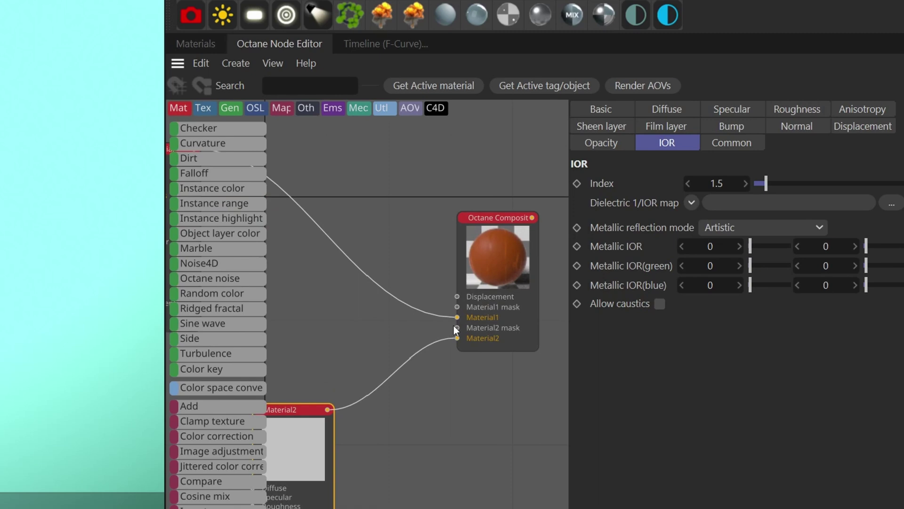
- Add a Float to grey node to the Material2 mask input of the Octane Composite and set its value to 1
drag(539, 347, 485, 341)
text(FLOAT)
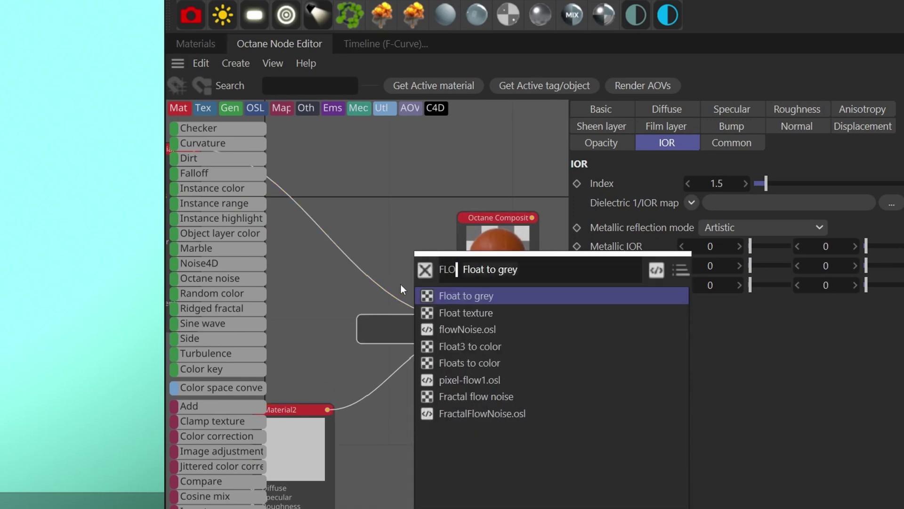
click(442, 301)
drag(381, 328, 356, 321)
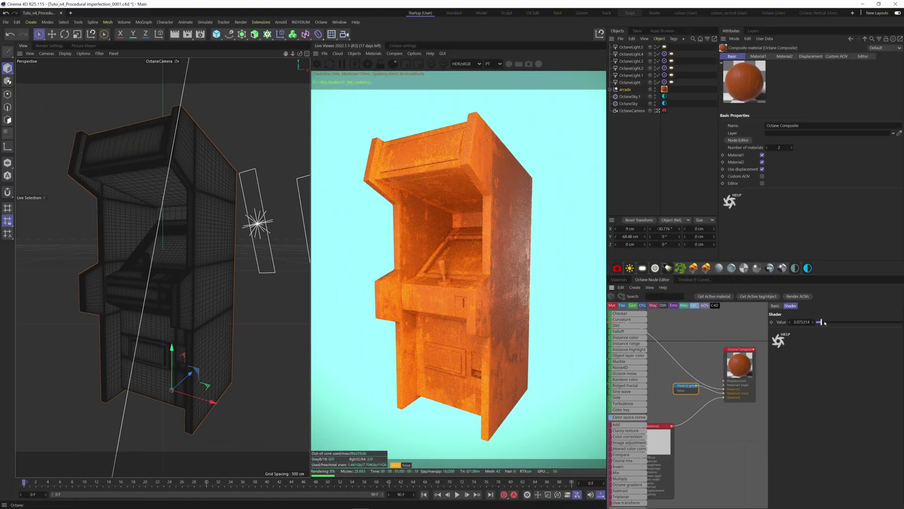
drag(691, 150, 732, 150)
drag(849, 323, 901, 322)
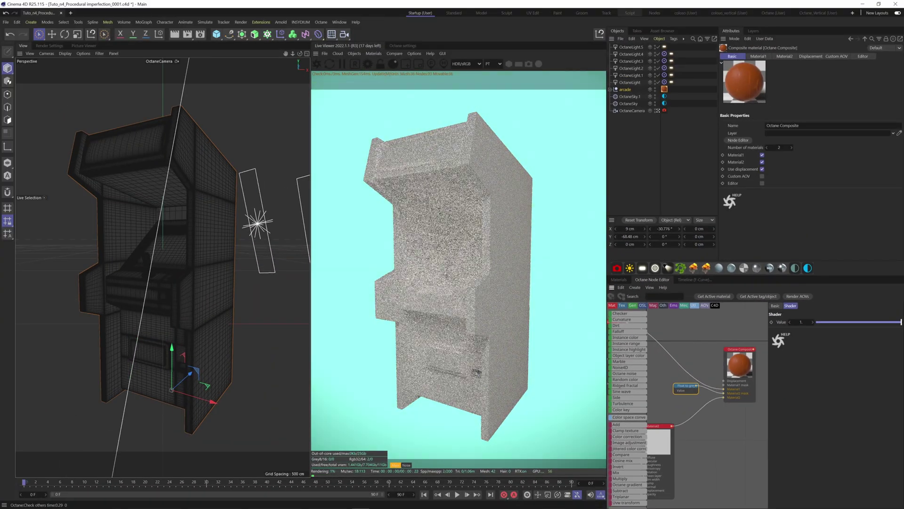
drag(850, 323, 901, 322)
- Set the diffuse color of Material2 to black
click(686, 414)
click(785, 306)
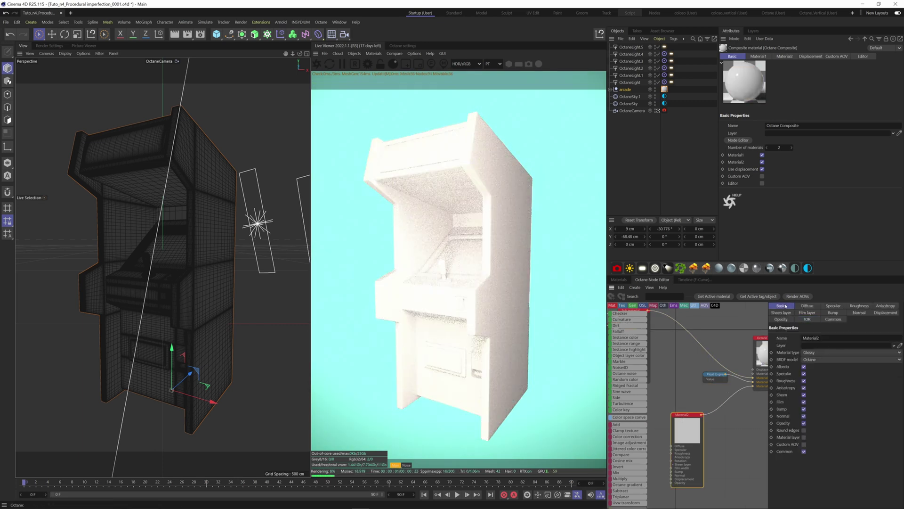
click(807, 306)
click(799, 334)
drag(737, 395, 729, 422)
- Set the IOR index of Material2 to 8
click(870, 343)
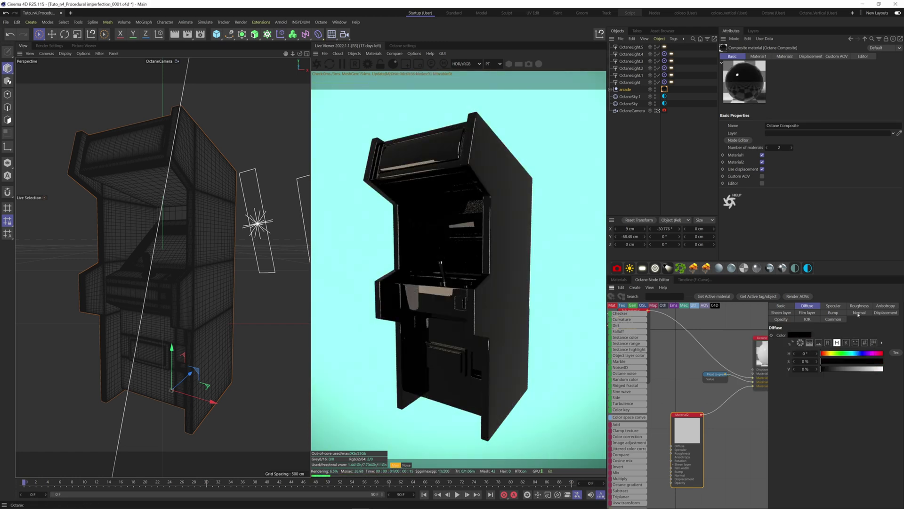
click(807, 319)
drag(856, 335, 902, 335)
- Add an Image texture with Roughnessmap_1.jpeg to the Roughness input of Material2 and place the node beside the material
scroll(717, 404, down, 2)
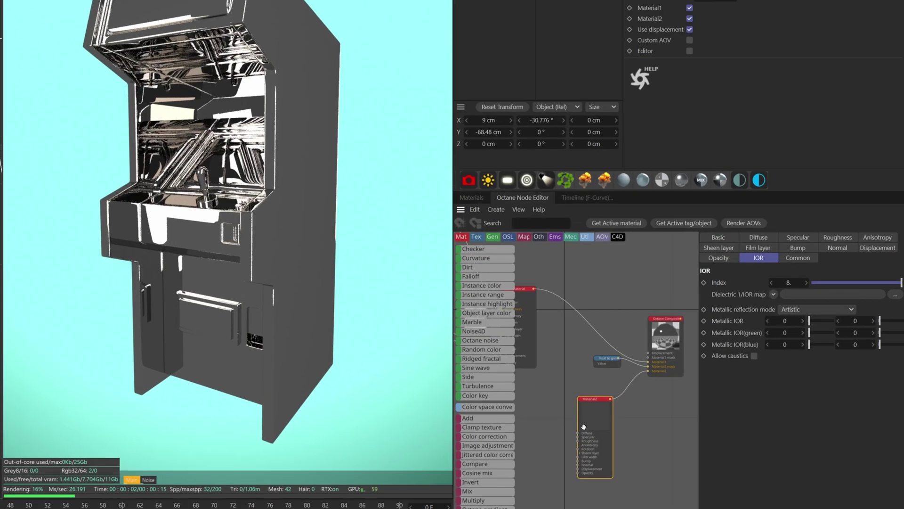
scroll(584, 426, up, 1)
middle_drag(584, 426, 670, 354)
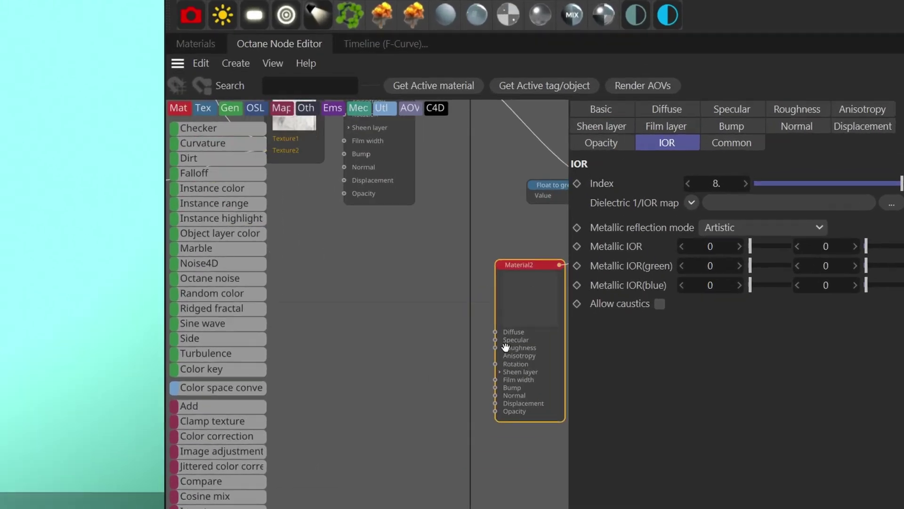
drag(497, 352, 474, 352)
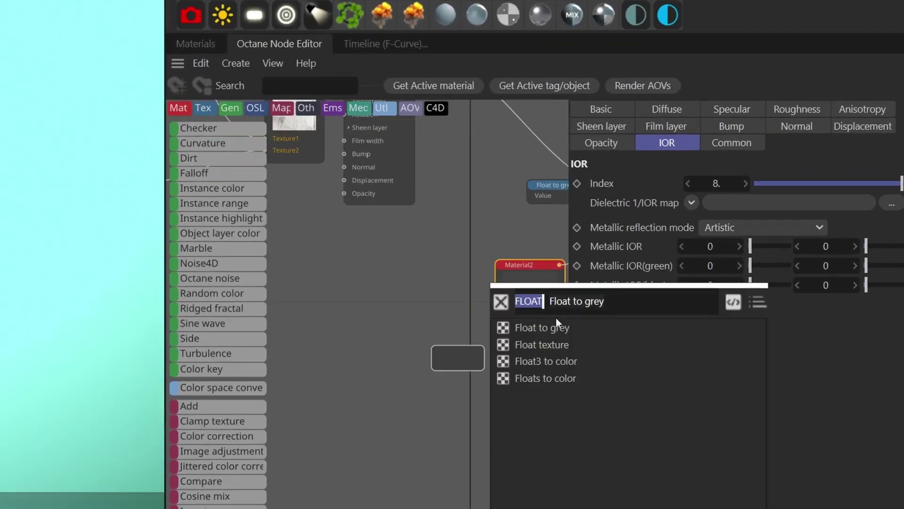
text(IMAGE)
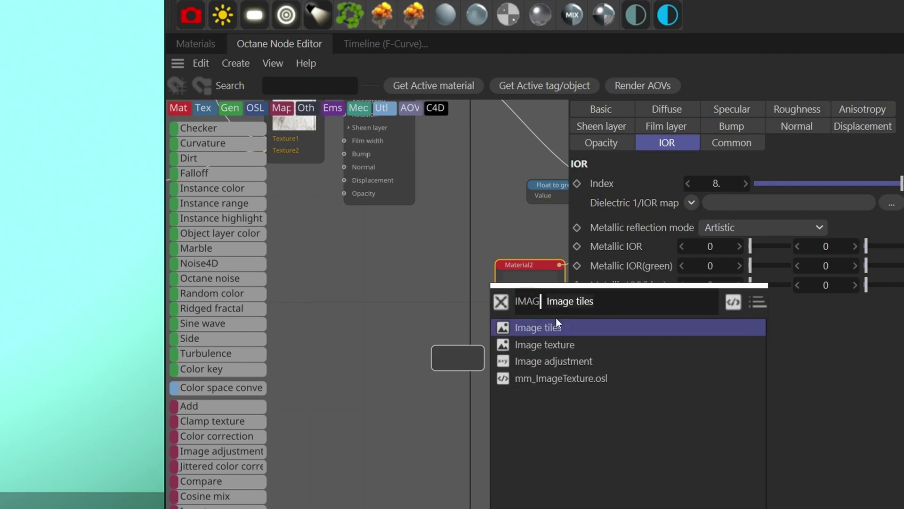
text( T)
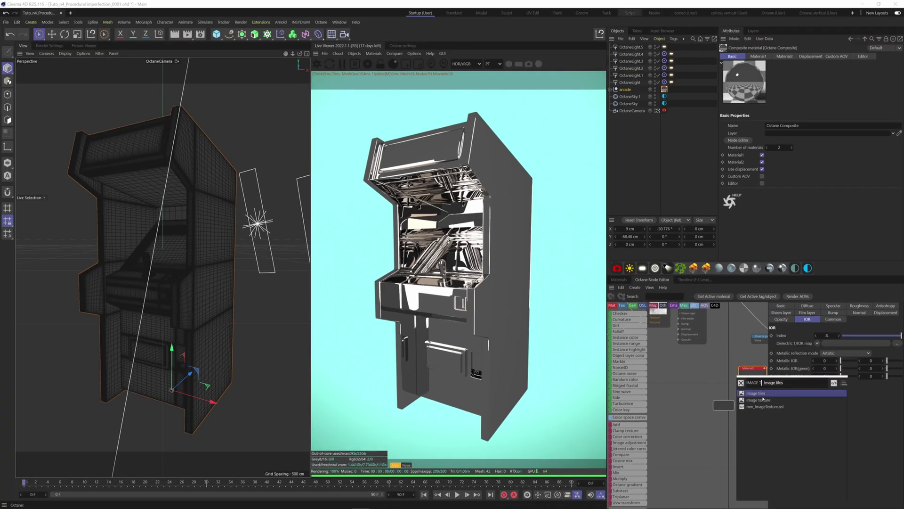
click(759, 399)
click(131, 58)
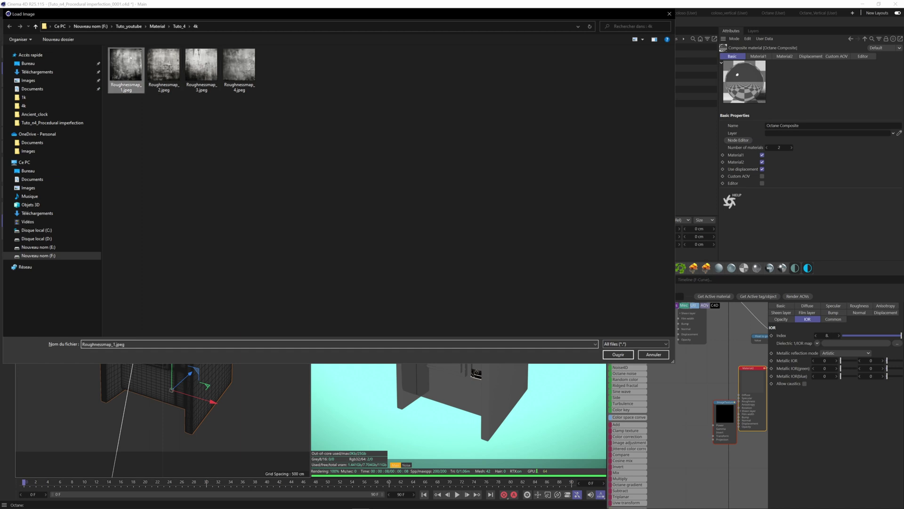
double_click(131, 58)
drag(722, 402, 690, 390)
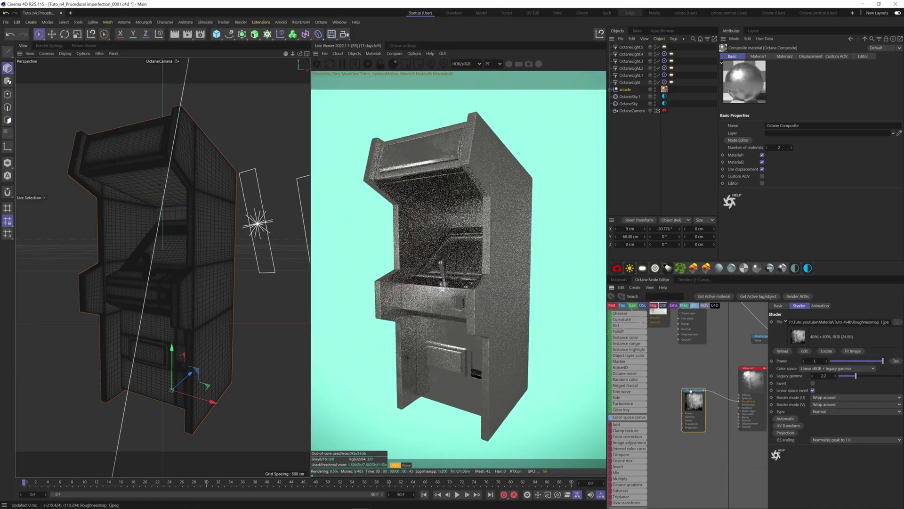
- Add a projection node to the roughness image texture and set its texture projection to Box
middle_drag(715, 376, 736, 376)
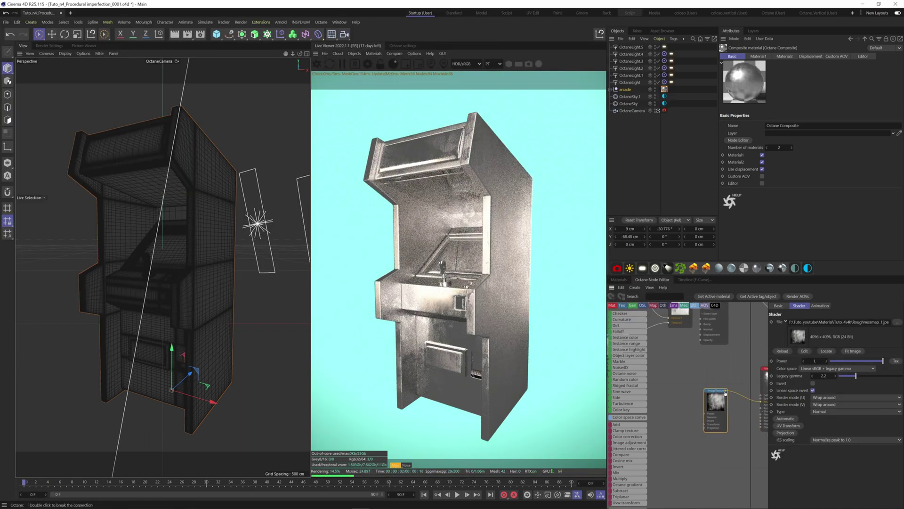
click(785, 432)
drag(683, 428, 670, 428)
click(835, 322)
click(832, 329)
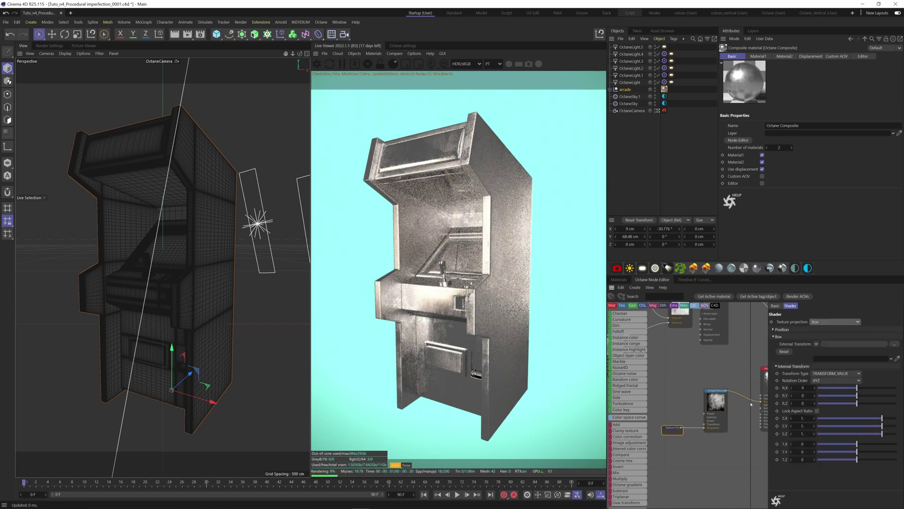
- Solo the roughness image texture, lock the box projection's aspect ratio and scale it to about 1.67
right_click(710, 394)
click(729, 409)
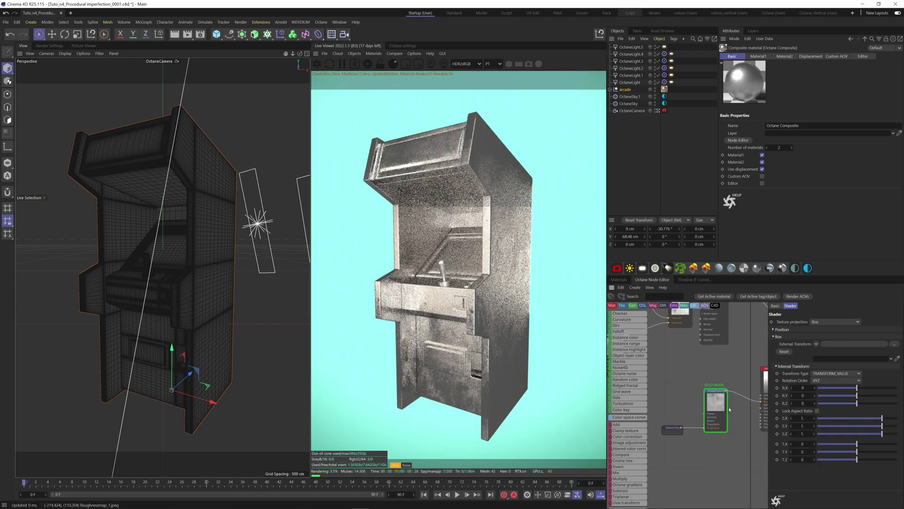
click(723, 406)
click(675, 428)
drag(882, 418, 885, 418)
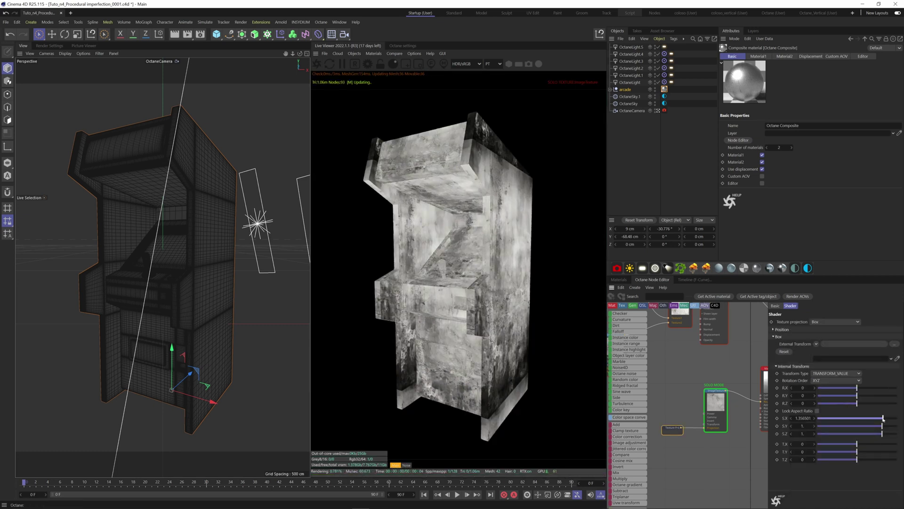
click(817, 411)
drag(885, 418, 887, 418)
key(ctrl+z)
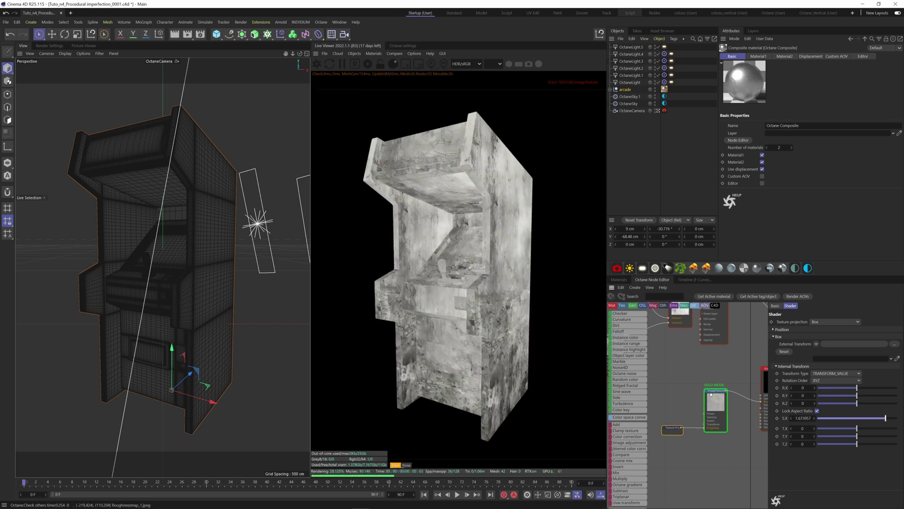
- Raise the legacy gamma of the roughness image texture and turn off its solo preview
click(711, 394)
drag(857, 376, 875, 379)
right_click(711, 390)
click(727, 404)
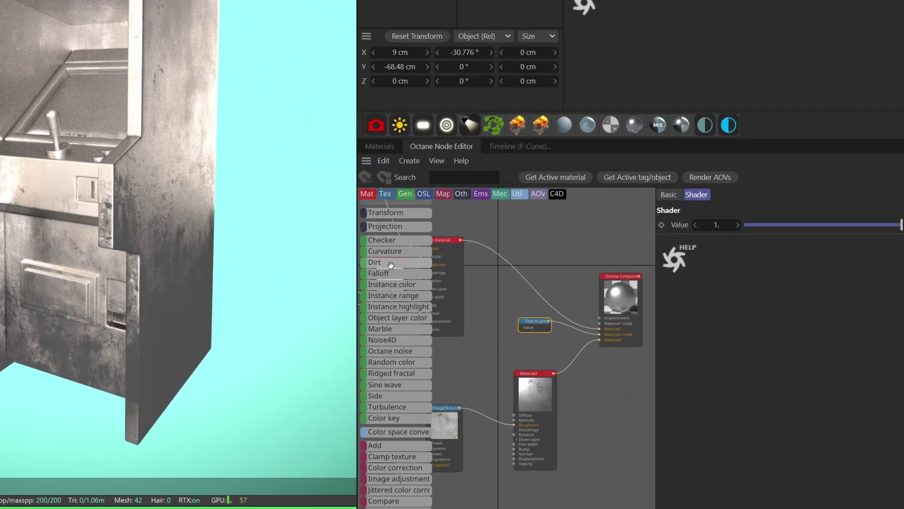
- Replace the Float to grey connection on the Material2 mask with a Dirt node and solo that node
drag(623, 342, 689, 365)
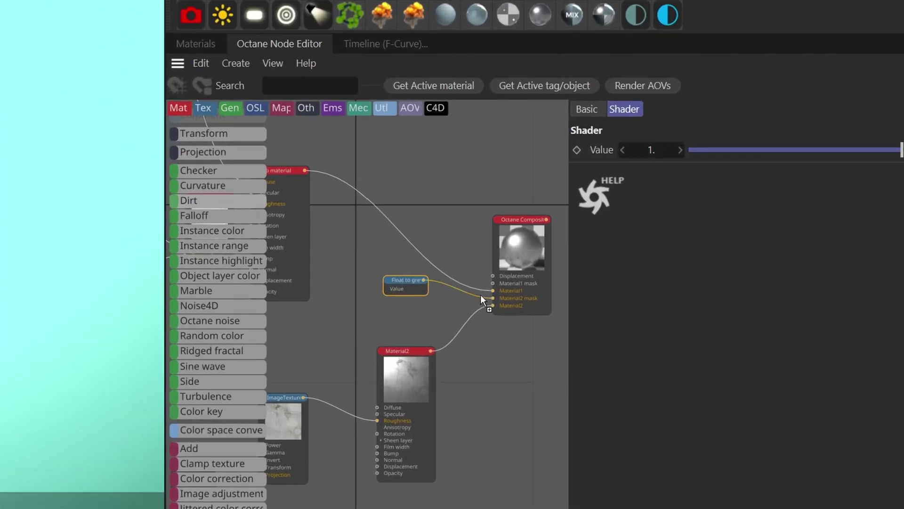
drag(493, 296, 378, 247)
right_click(378, 247)
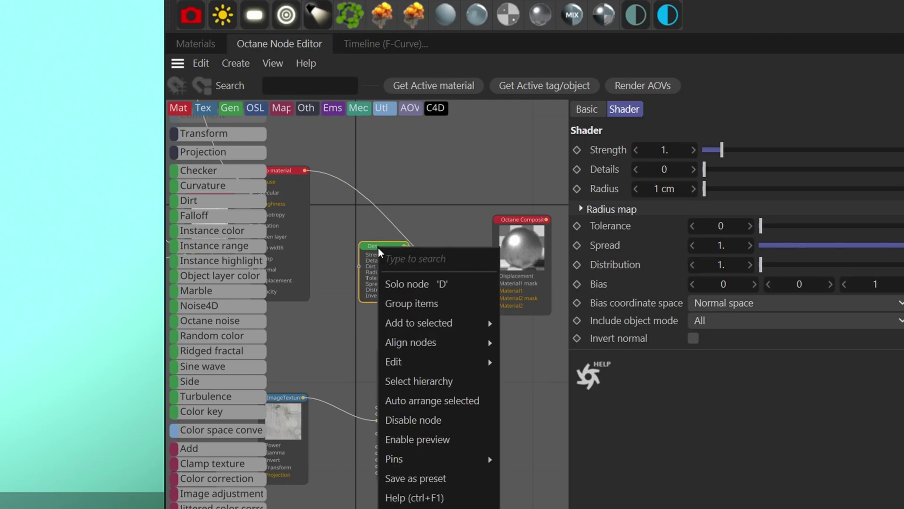
click(406, 284)
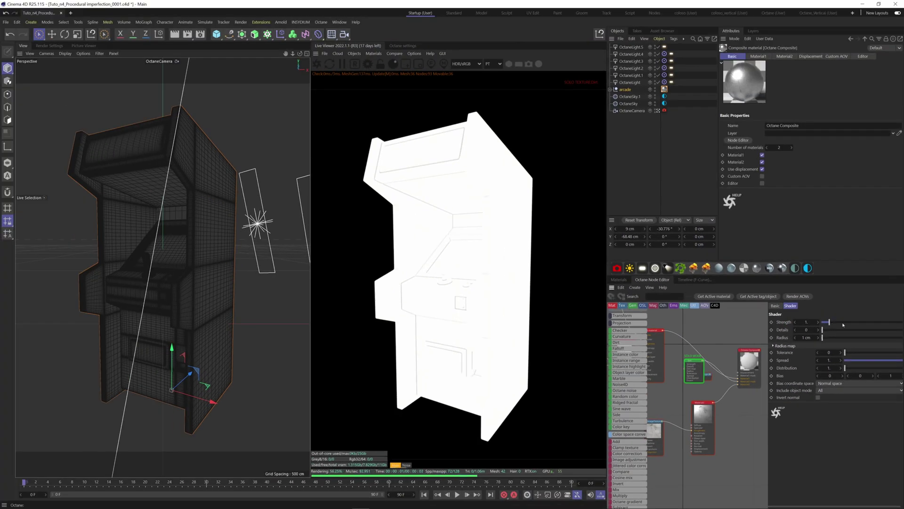
- Set the Dirt node's strength to 10 and radius to about 52 cm, and enable Invert normal
drag(842, 324, 902, 323)
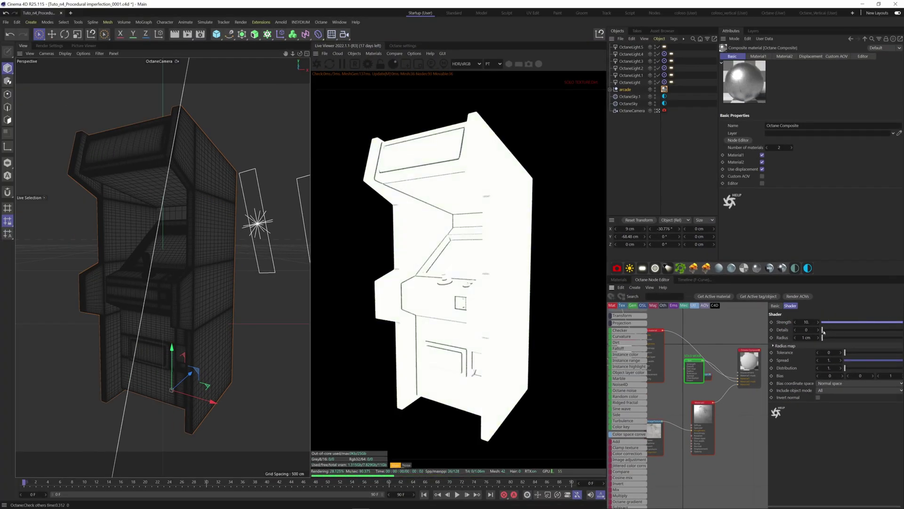
drag(823, 337, 827, 338)
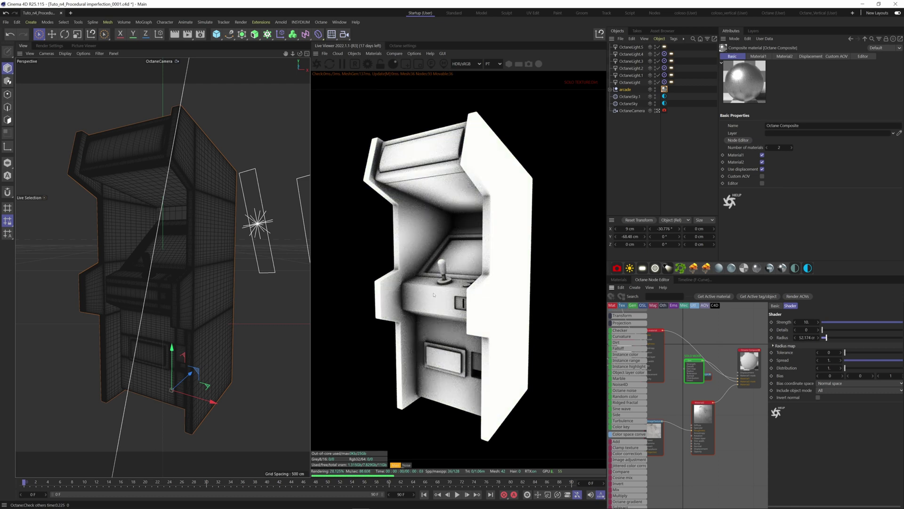
click(818, 398)
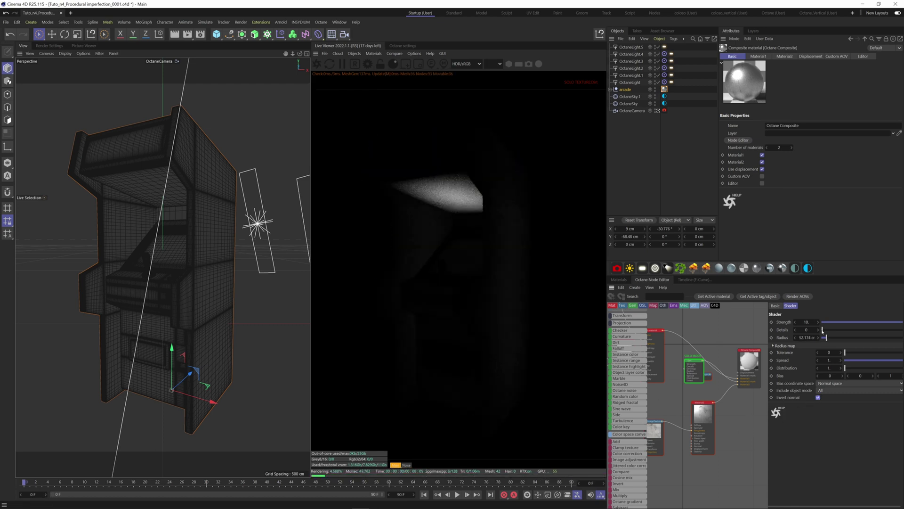
- Reduce the Dirt radius, trying values such as 7 and 6 cm, and settle on 4.2 cm
drag(826, 337, 823, 337)
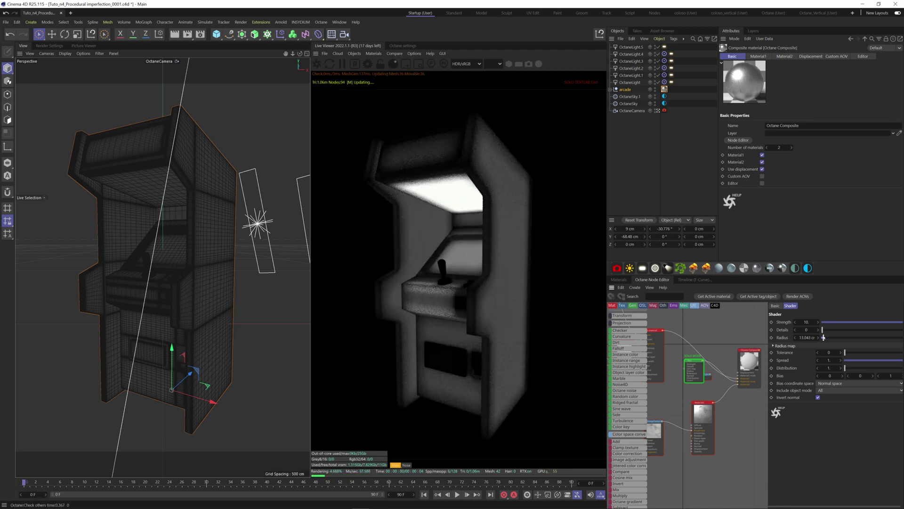
drag(823, 337, 823, 337)
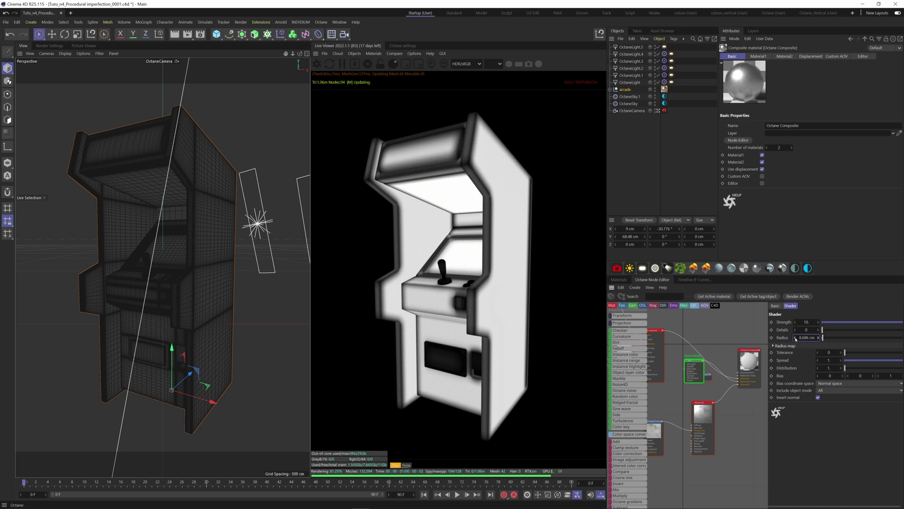
click(800, 338)
text(7)
key(Return)
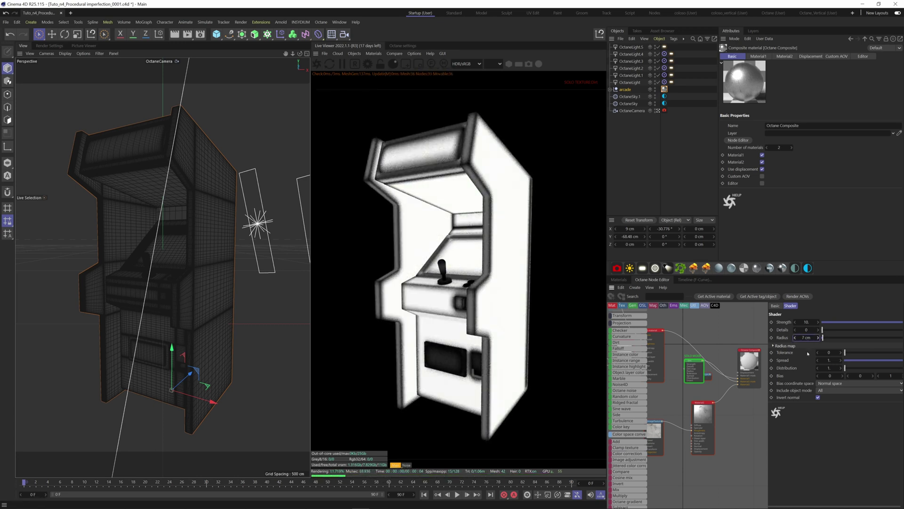
text(6)
key(Return)
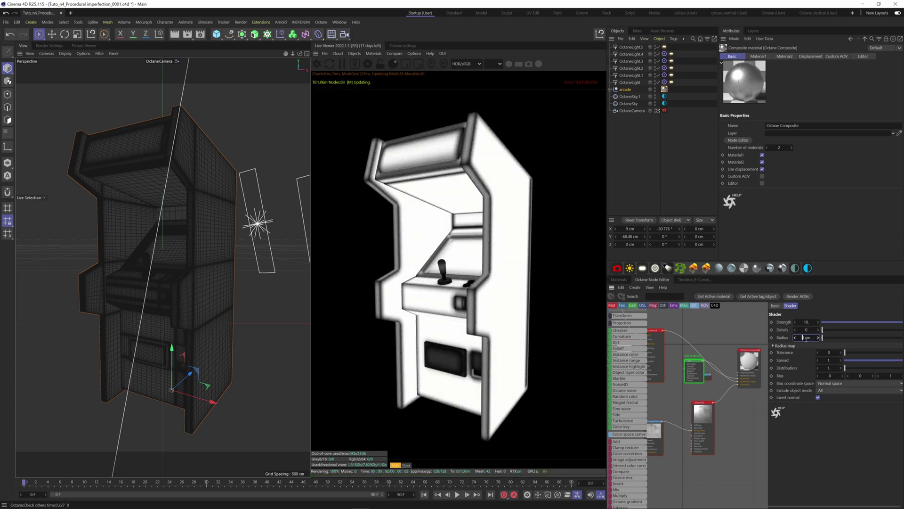
text(4)
key(Return)
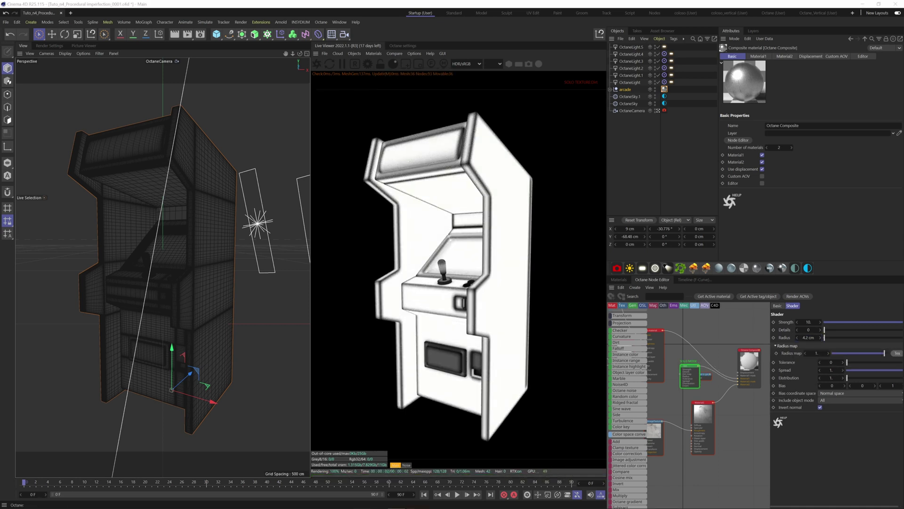
- Turn off the Dirt solo preview and insert an Invert node between Dirt and the Material2 mask
right_click(691, 367)
click(699, 381)
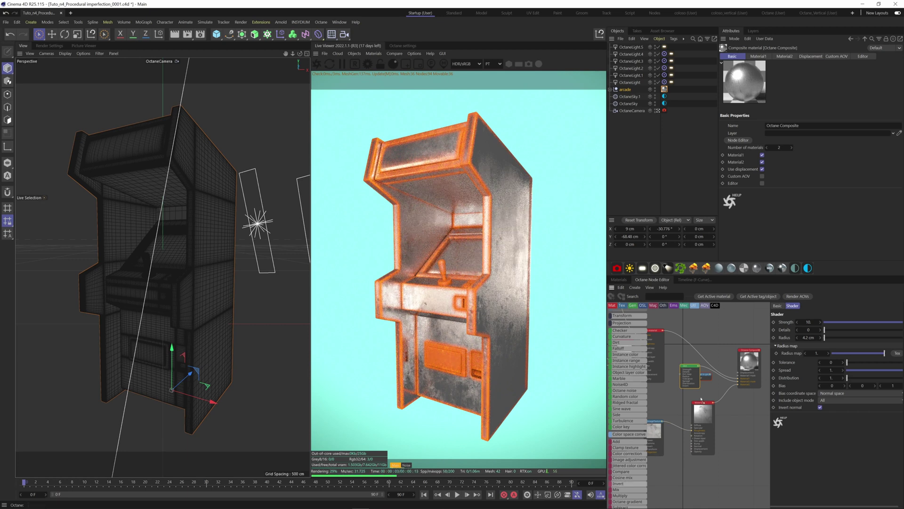
drag(719, 378, 717, 378)
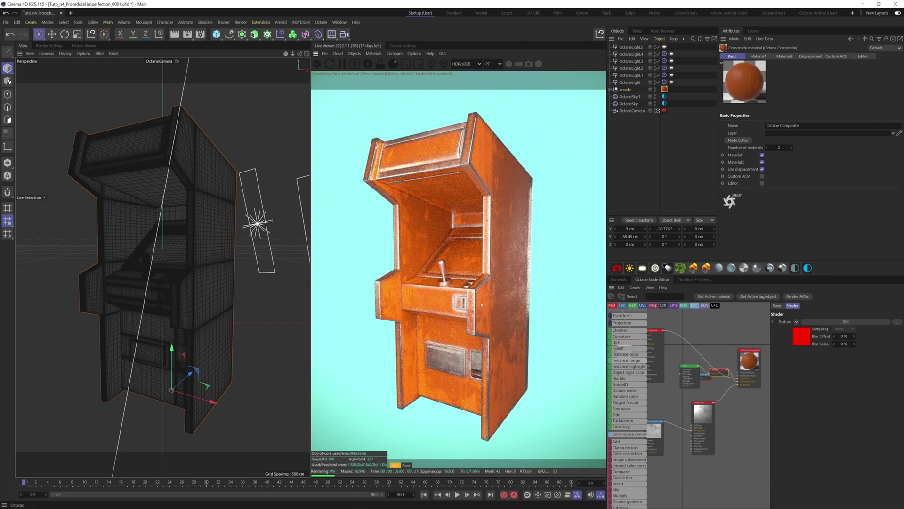
- Add an Octane noise generator to the Dirt node's radius map
click(689, 372)
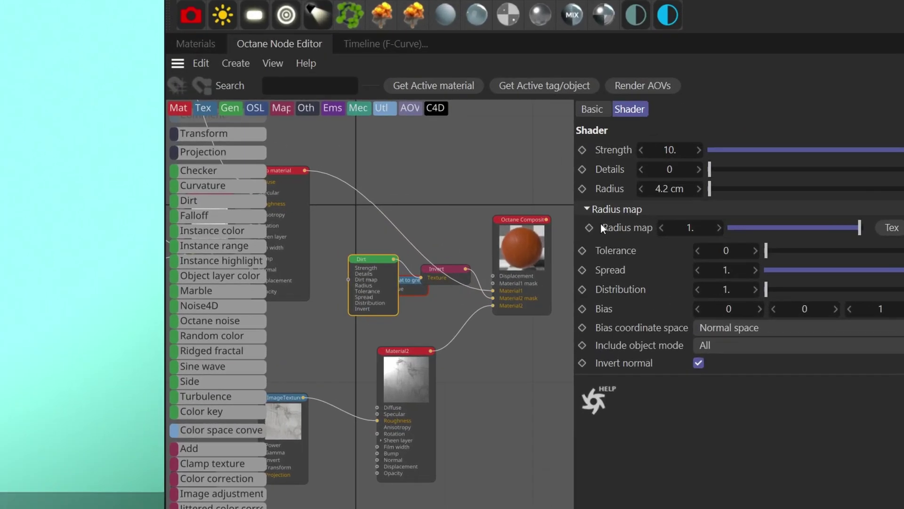
click(661, 262)
click(585, 210)
click(883, 228)
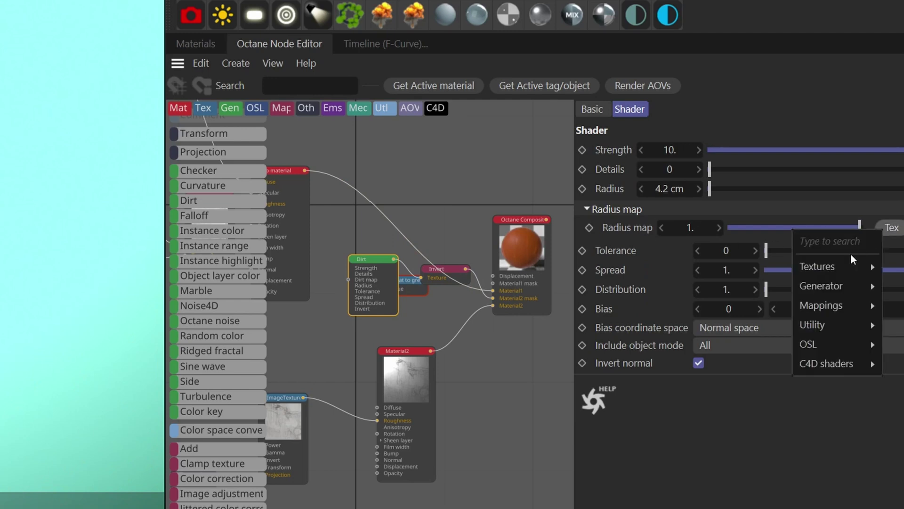
mouse_move(831, 288)
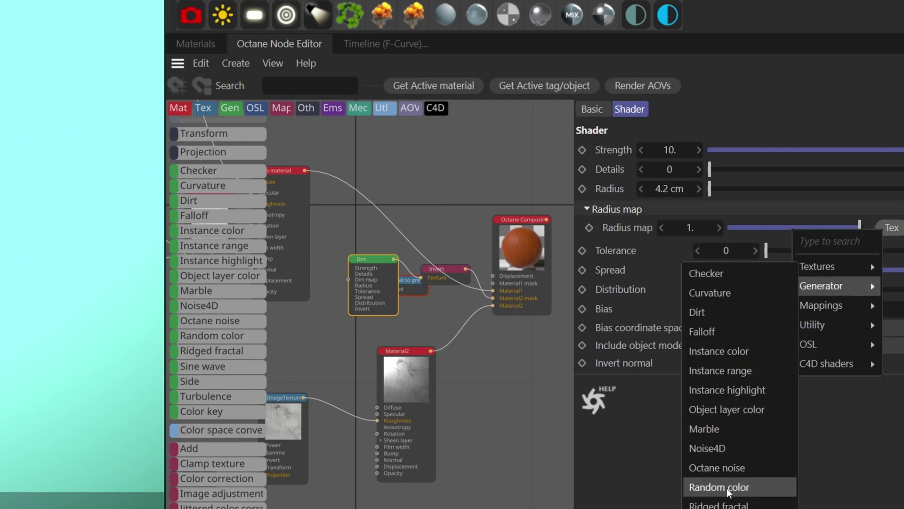
click(721, 467)
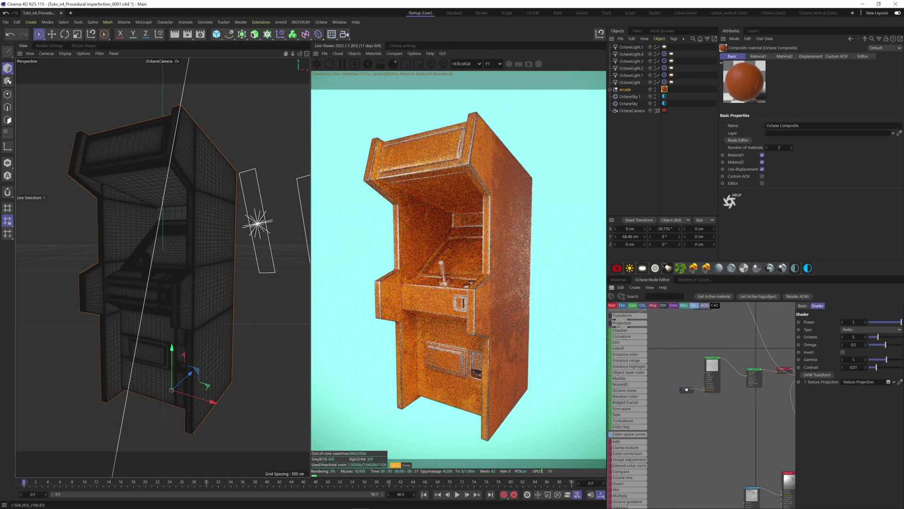
- Set the noise's texture projection to Box and preview the Dirt node in solo mode
click(690, 390)
click(839, 322)
click(848, 329)
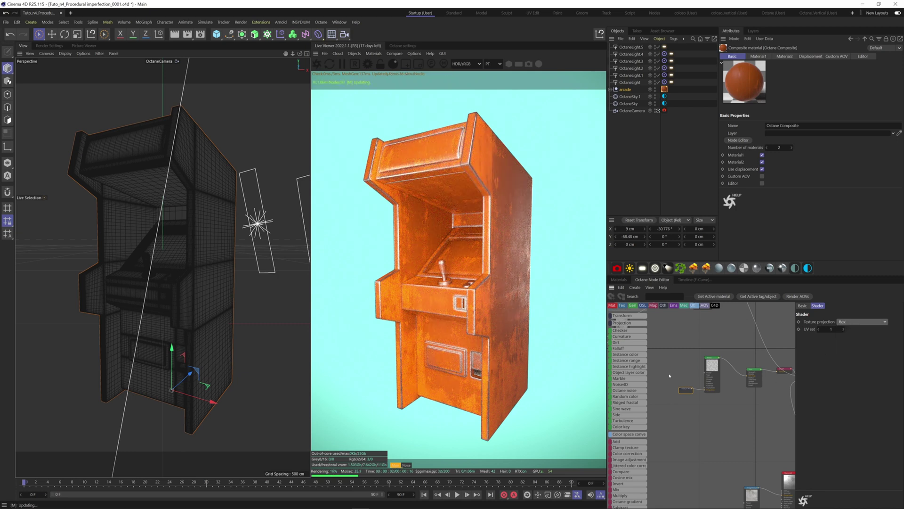
right_click(752, 372)
click(754, 385)
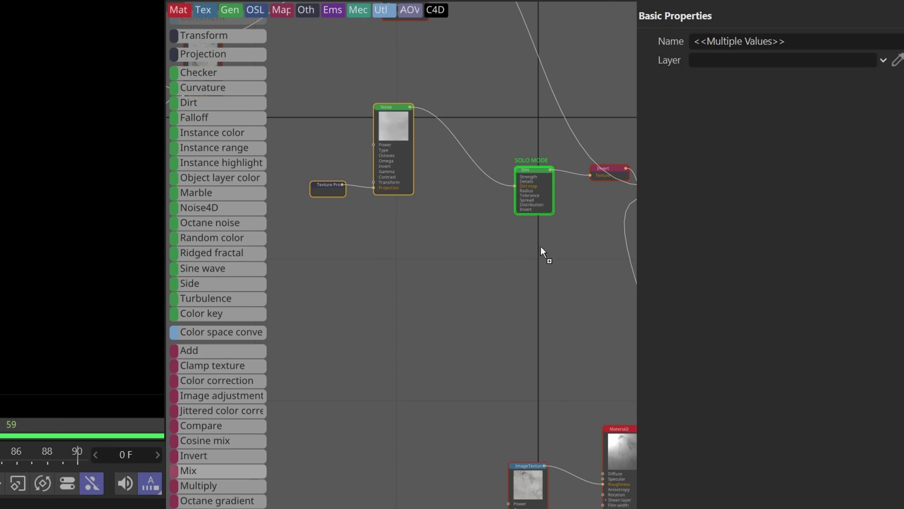
- Insert a Mix texture between the noise and the Dirt node, and duplicate the noise together with its texture projection
drag(482, 166, 480, 167)
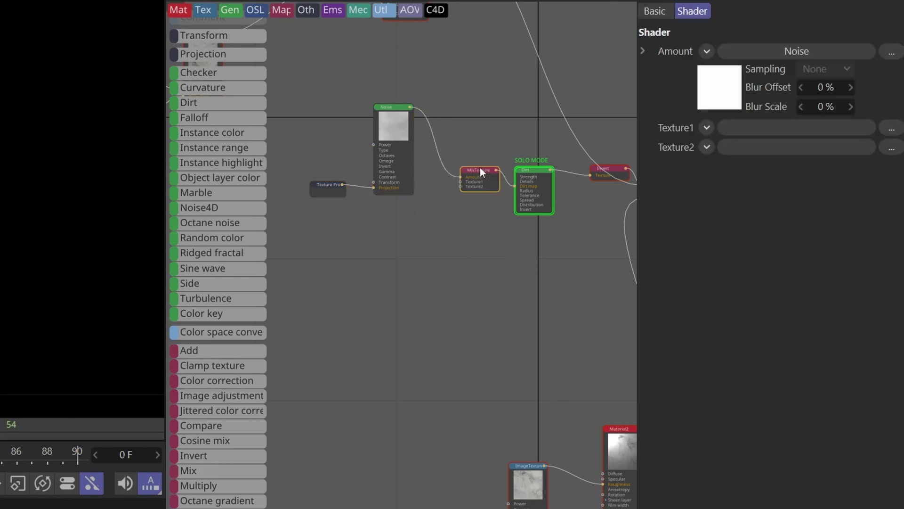
drag(362, 163, 387, 191)
ctrl+drag(392, 114, 403, 226)
scroll(416, 139, up, 3)
- Reroute the original noise from the mix's Amount to Texture1 and connect the duplicated noise to Texture2
drag(405, 85, 493, 215)
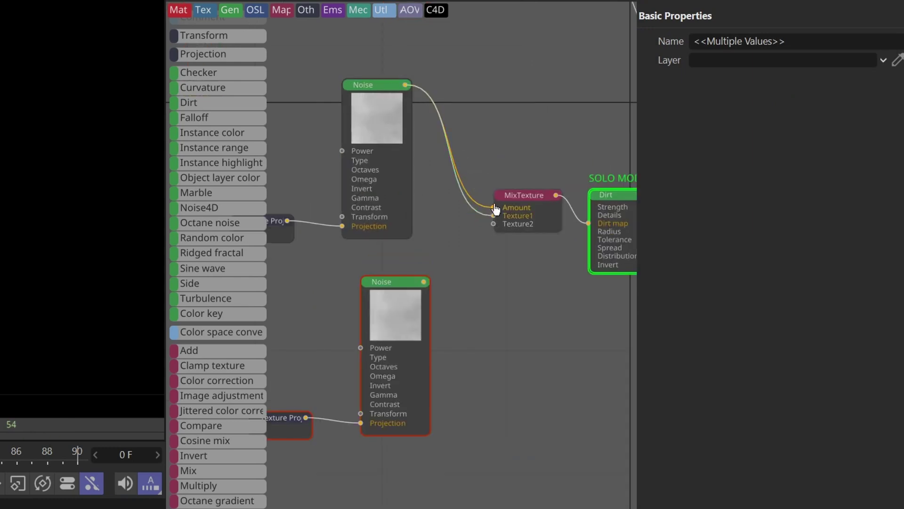
click(485, 207)
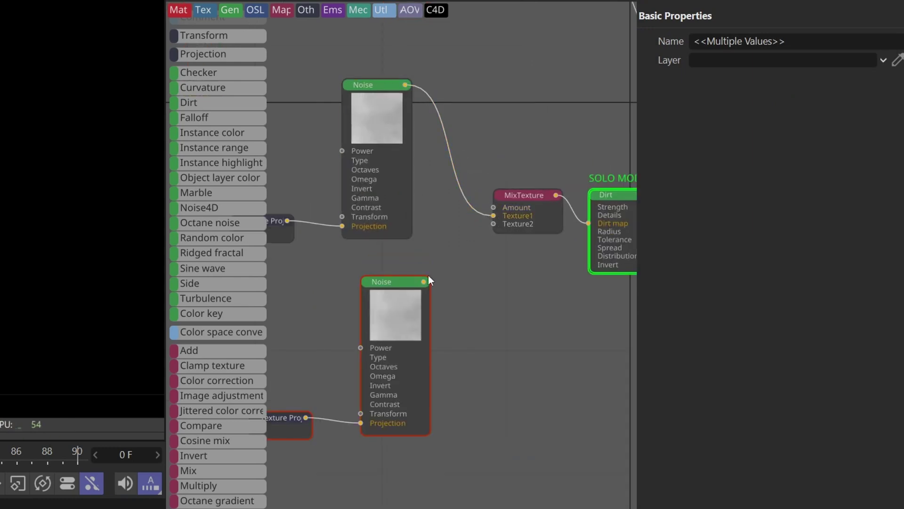
drag(495, 229, 493, 224)
- Shrink the first noise's projection scale with Lock Aspect Ratio enabled, and raise the second noise's S.X to about 5.23
scroll(440, 226, down, 3)
click(344, 199)
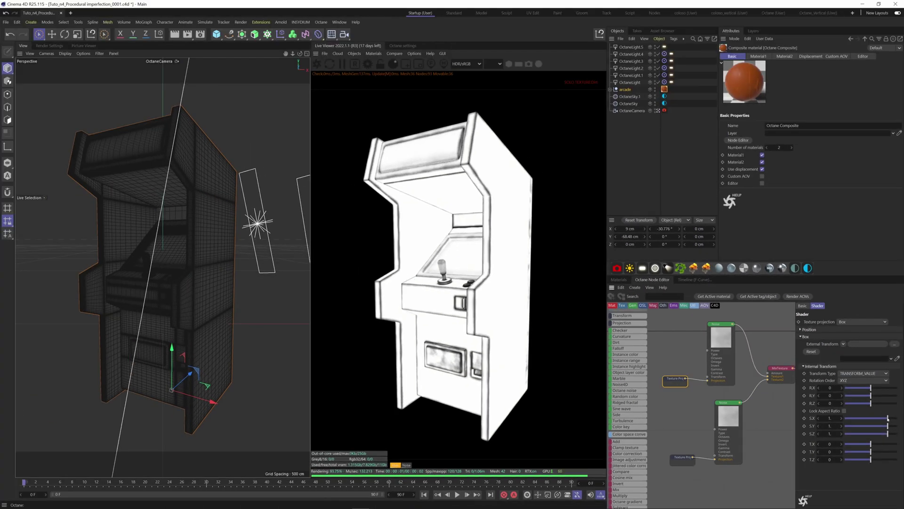
drag(888, 418, 882, 418)
click(844, 411)
click(678, 462)
drag(888, 418, 895, 419)
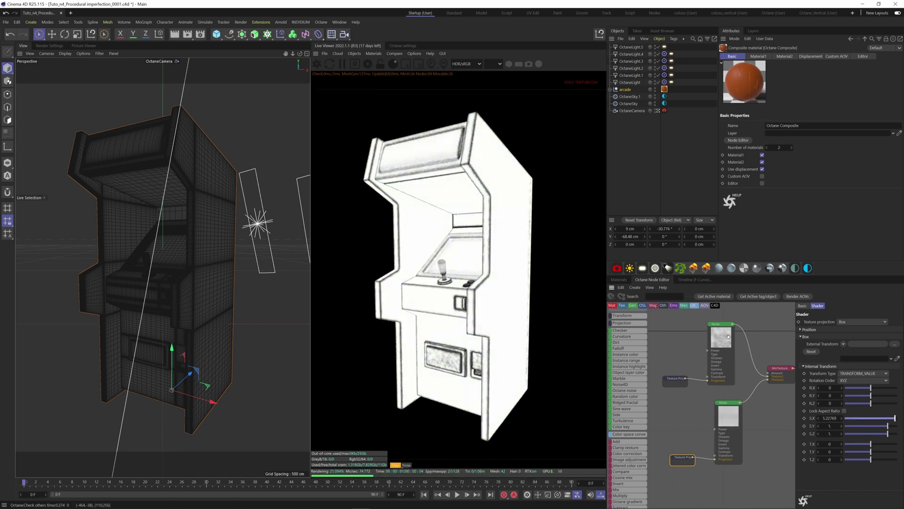
- Duplicate a noise with its texture projection as a third noise and connect it to the Mix texture's Amount
middle_drag(729, 337, 717, 366)
scroll(702, 425, down, 1)
drag(719, 494, 719, 493)
drag(721, 447, 691, 333)
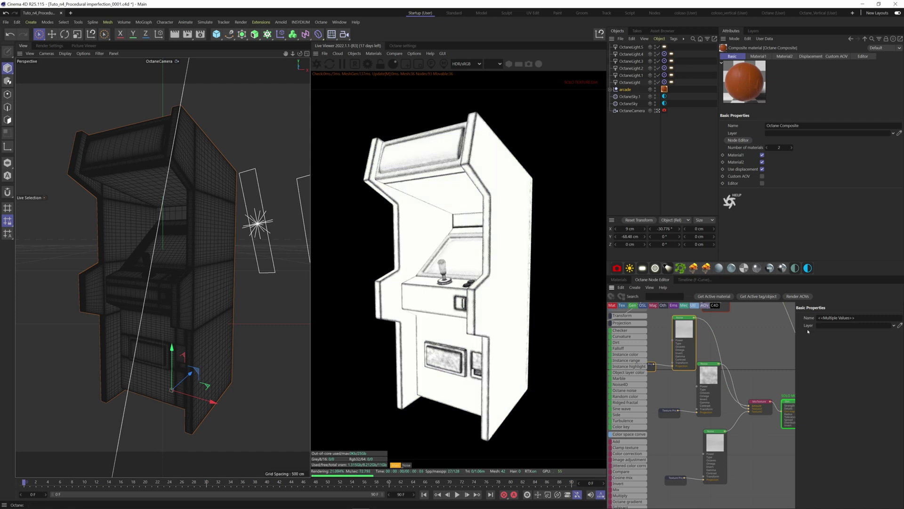
- Lock the aspect ratio and increase the scale of the Amount noise's projection, and lock the Texture2 noise projection's aspect ratio
middle_drag(653, 366, 669, 369)
click(698, 331)
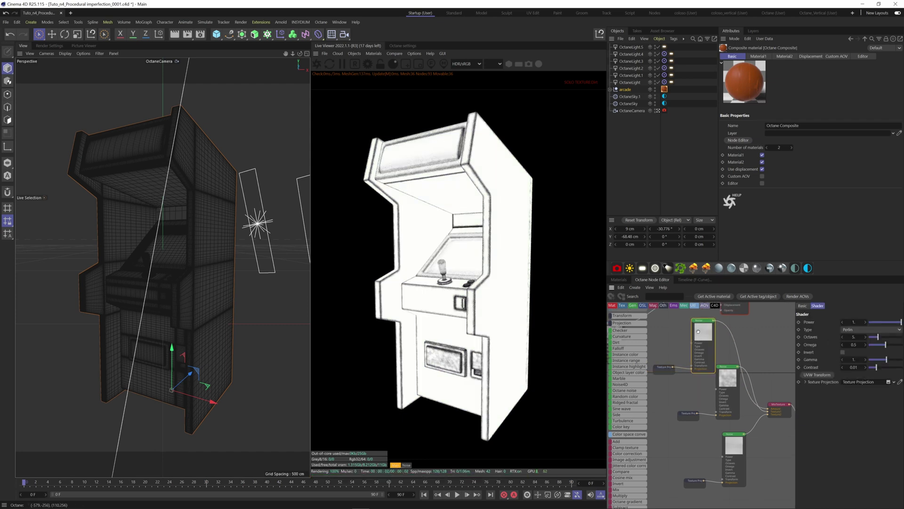
click(673, 369)
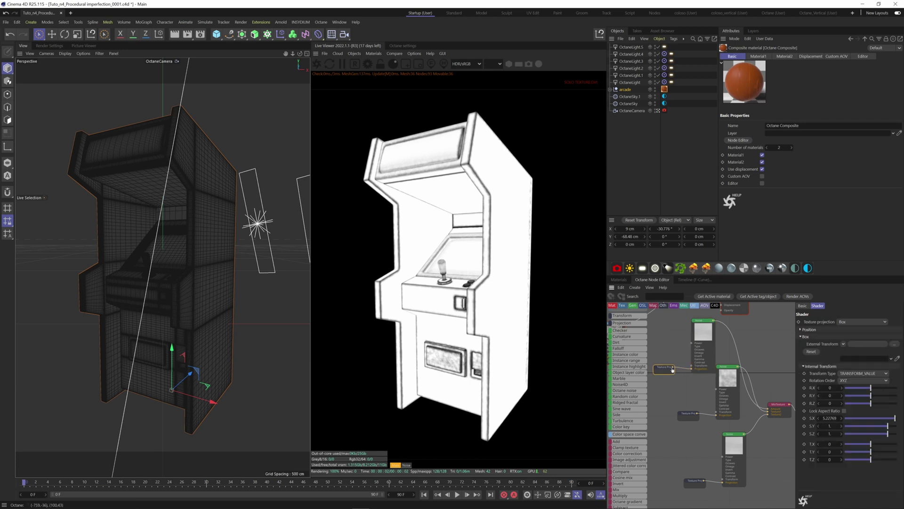
click(844, 411)
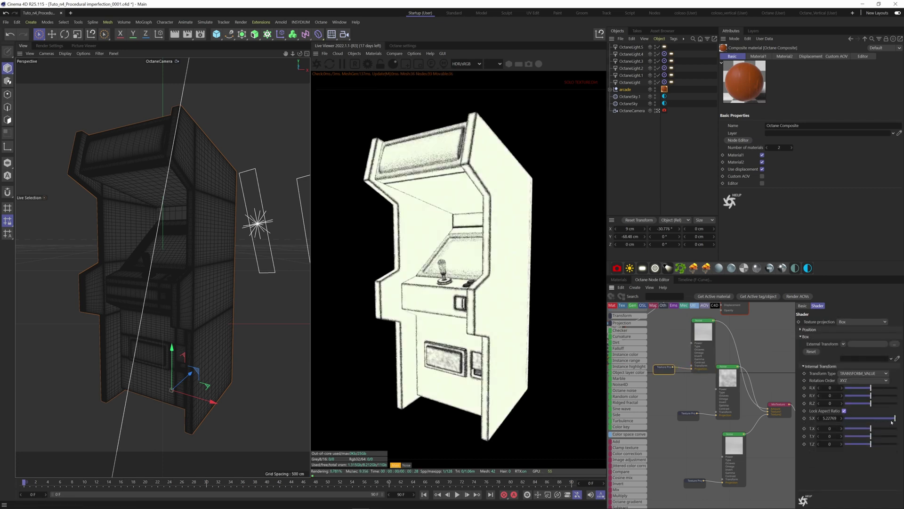
drag(895, 420, 897, 419)
click(695, 480)
click(844, 411)
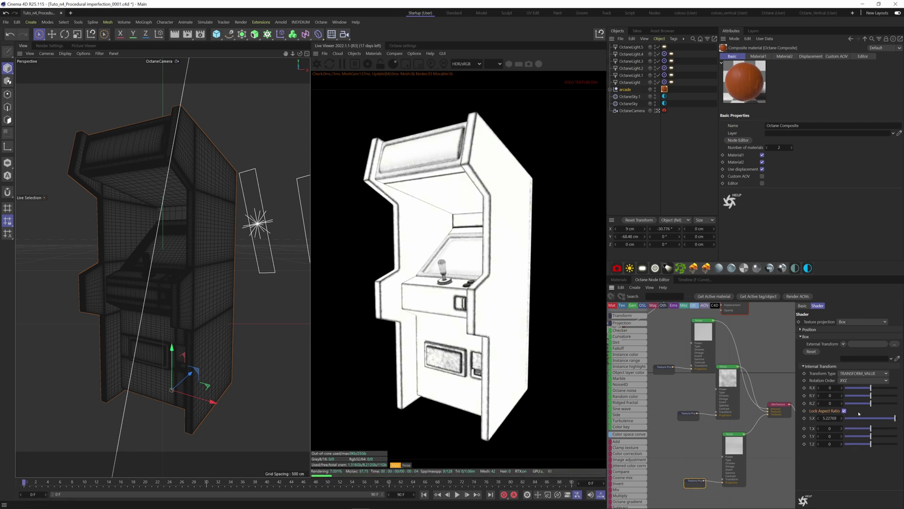
- Raise the contrast of all three noises together to about 4.08
click(698, 362)
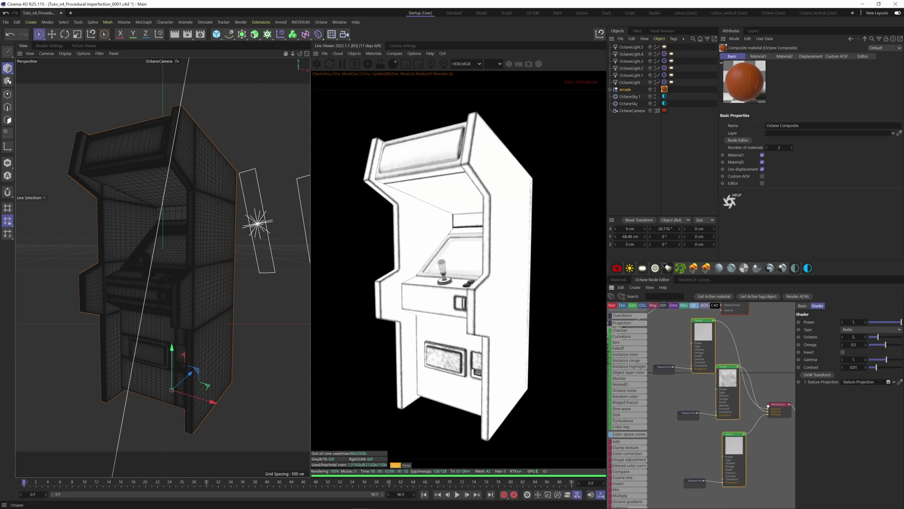
drag(889, 365, 902, 370)
drag(901, 368, 893, 368)
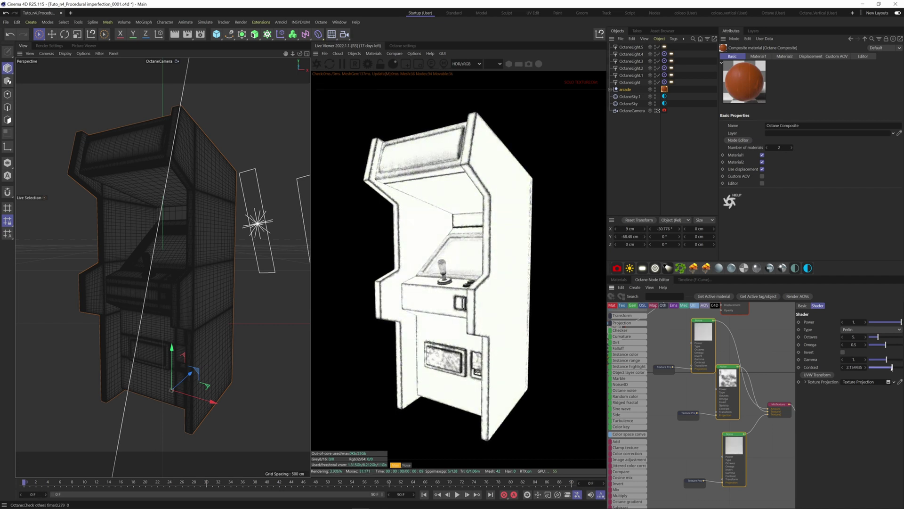
drag(891, 368, 893, 369)
- Turn off the solo preview on the Dirt node
scroll(730, 407, down, 2)
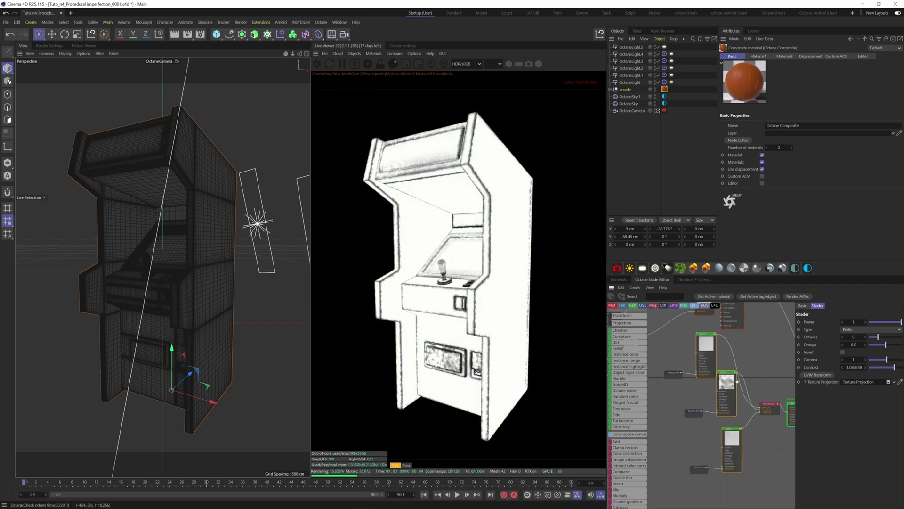
middle_drag(730, 407, 669, 403)
right_click(741, 402)
click(754, 416)
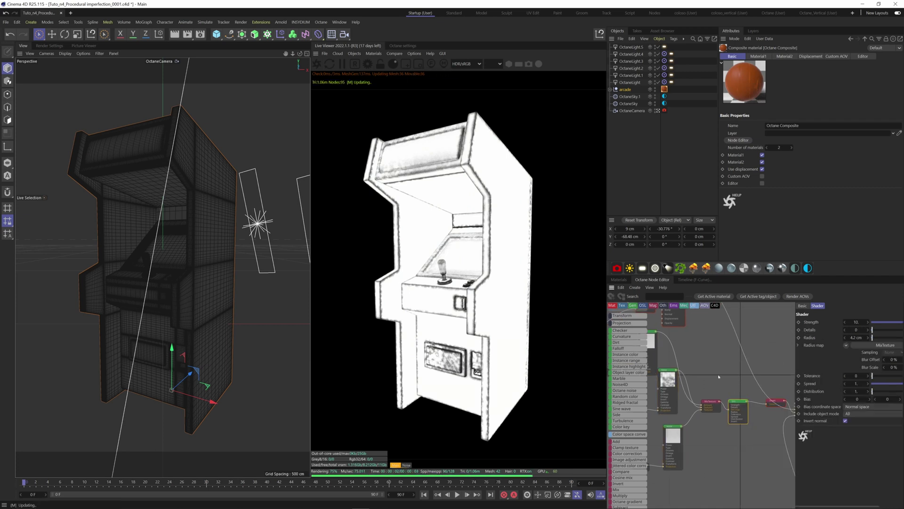